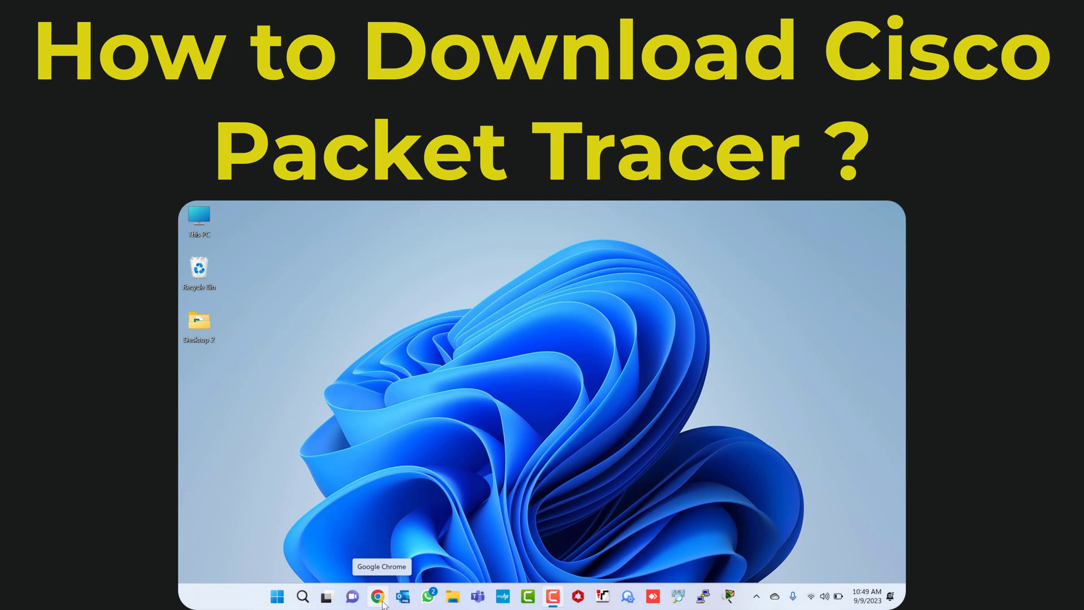
Launch Google Chrome from the taskbar, opening the Google home page.
{"action": "left_click", "coordinate": [381, 602]}
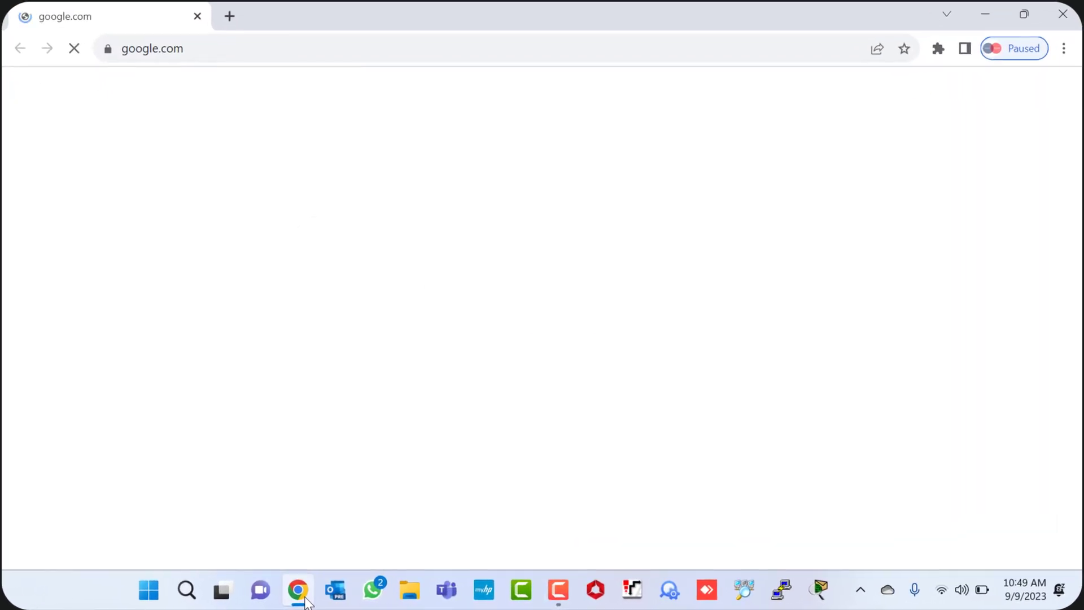
Go to the netacad.com website.
{"action": "left_click", "coordinate": [315, 46]}
{"action": "type", "text": "netacad"}
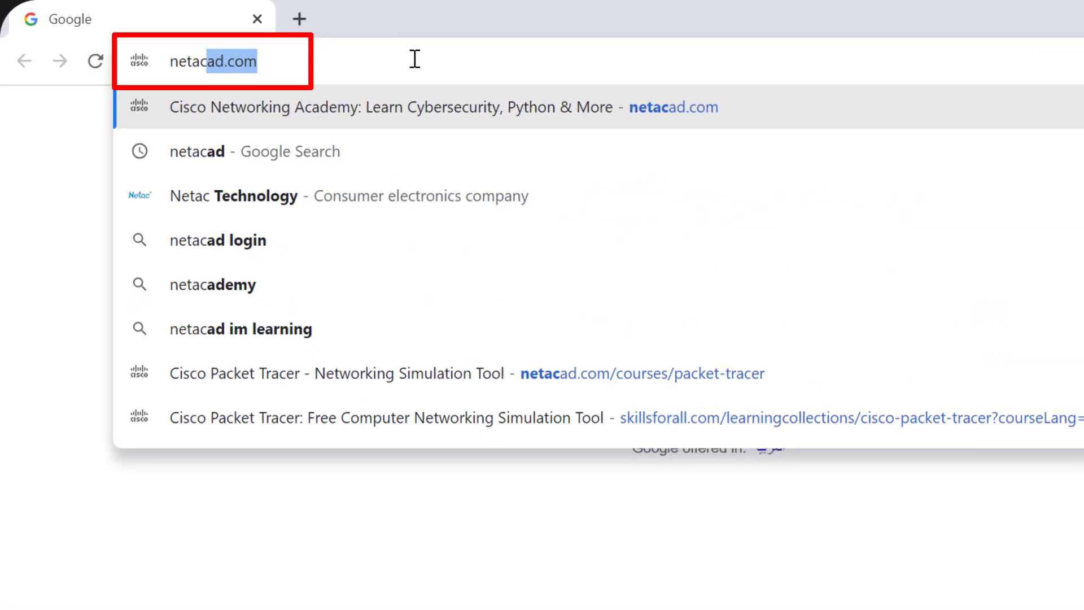
{"action": "key", "text": "Return"}
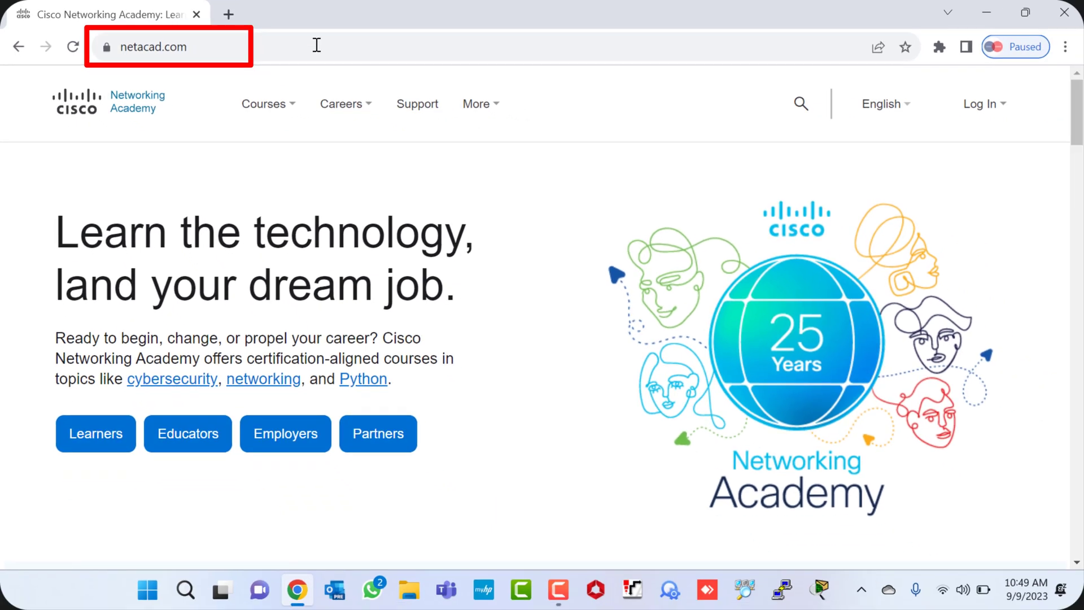
Browse Packet Tracer courses and open Getting Started with Cisco Packet Tracer.
{"action": "scroll", "coordinate": [602, 202], "scroll_direction": "down", "scroll_amount": 9}
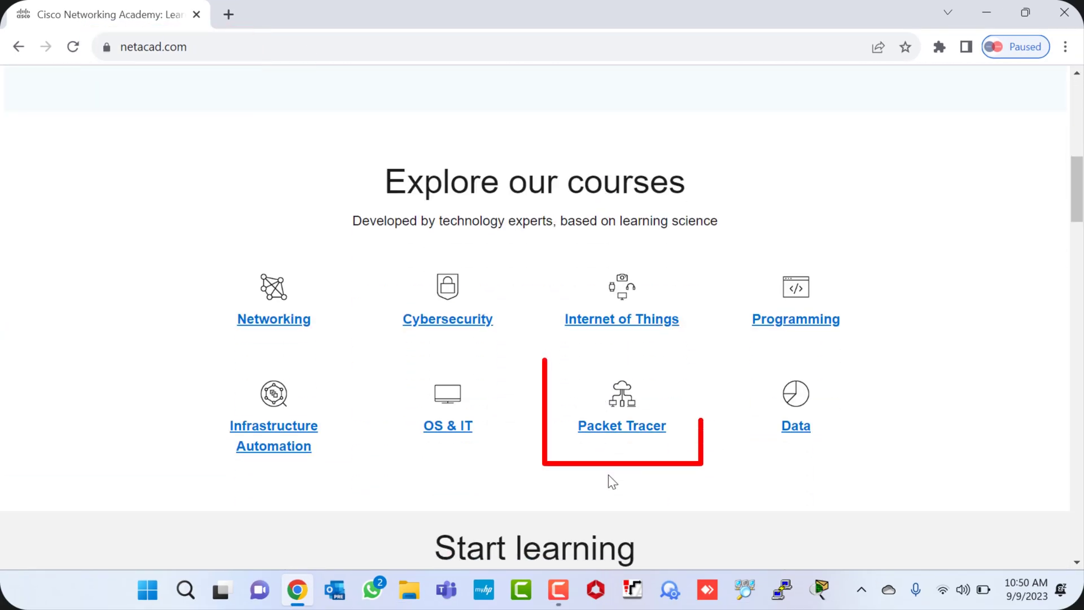
{"action": "left_click", "coordinate": [619, 439]}
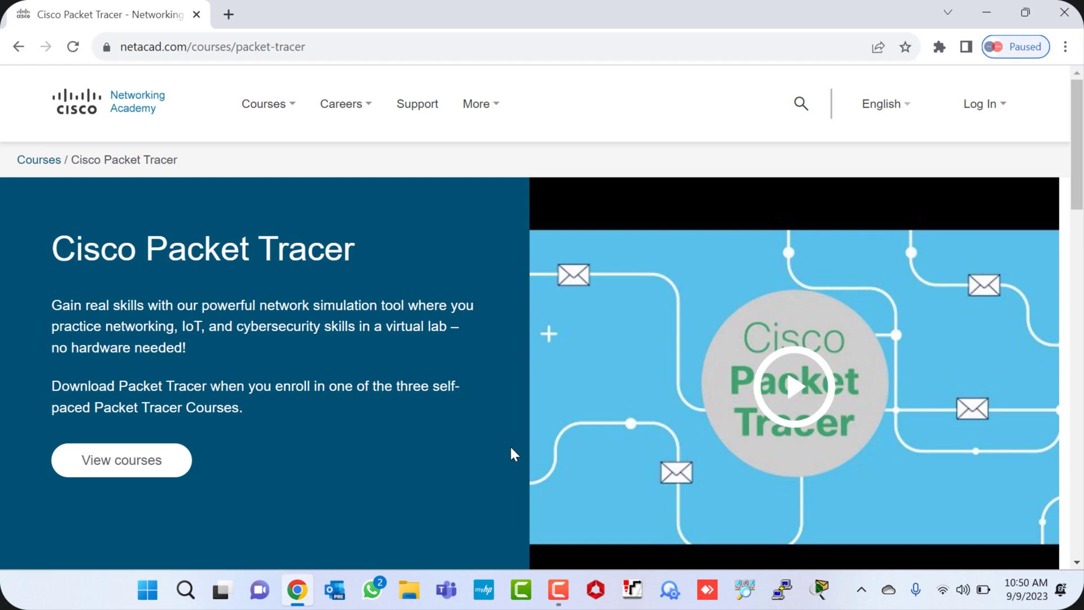
{"action": "left_click", "coordinate": [169, 476]}
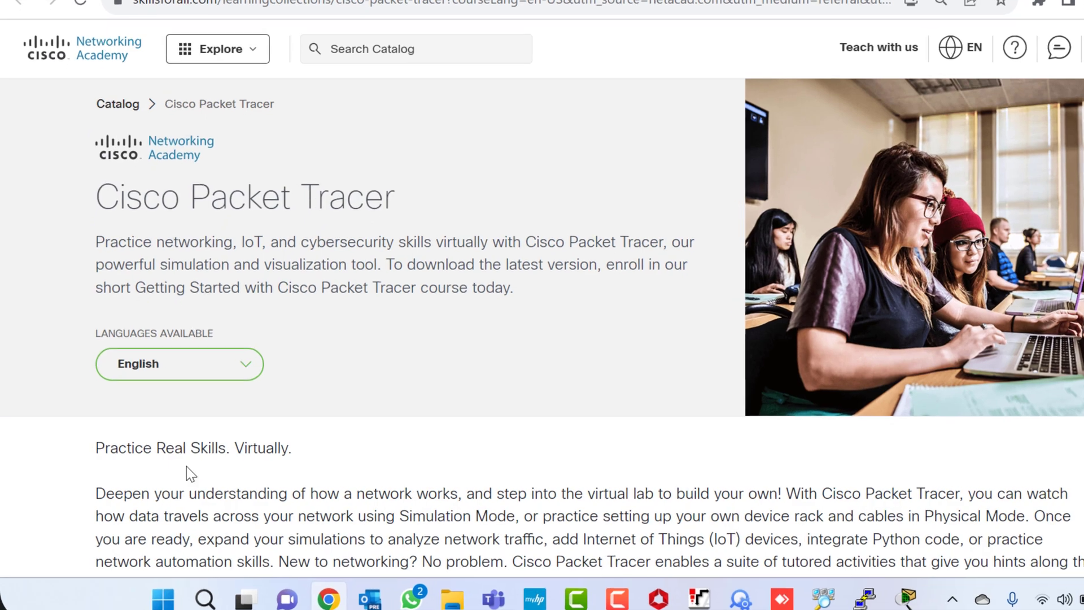
{"action": "scroll", "coordinate": [187, 475], "scroll_direction": "down", "scroll_amount": 5}
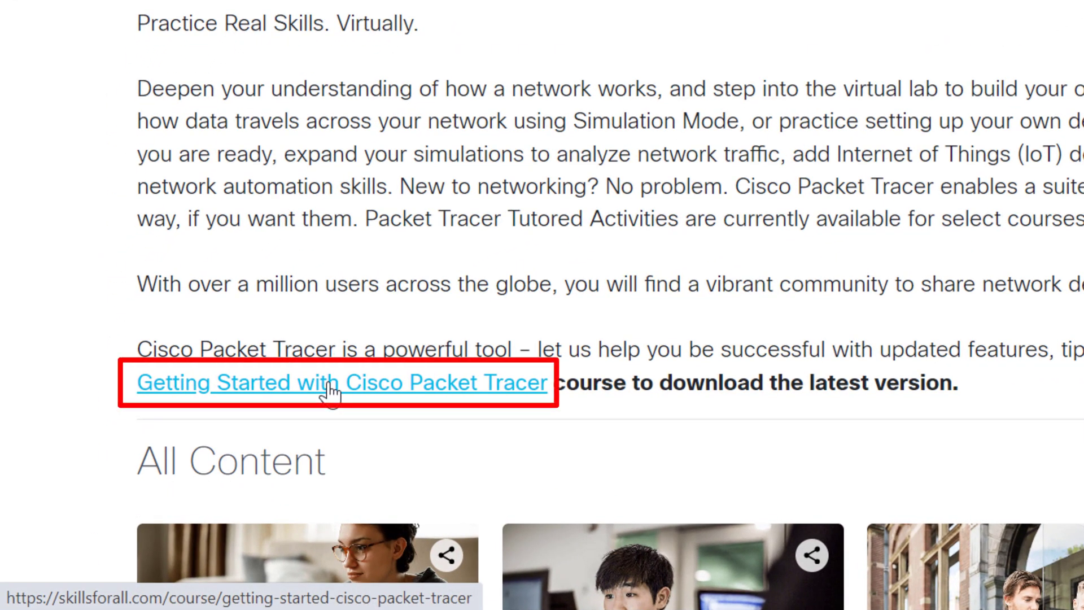
{"action": "left_click", "coordinate": [332, 393]}
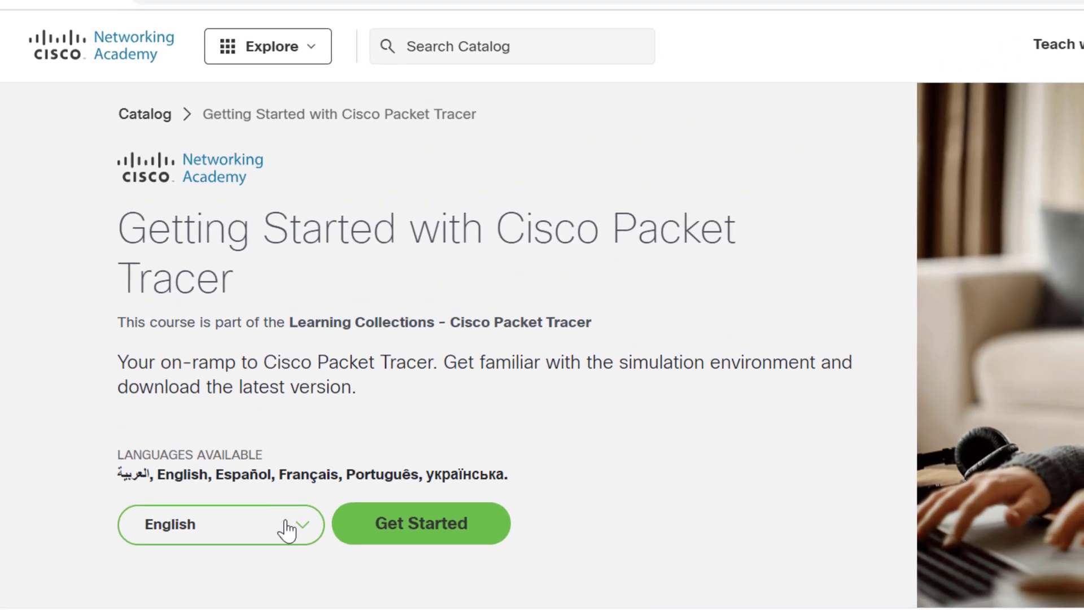
Keep English as the course language and start the Getting Started course.
{"action": "left_click", "coordinate": [288, 529]}
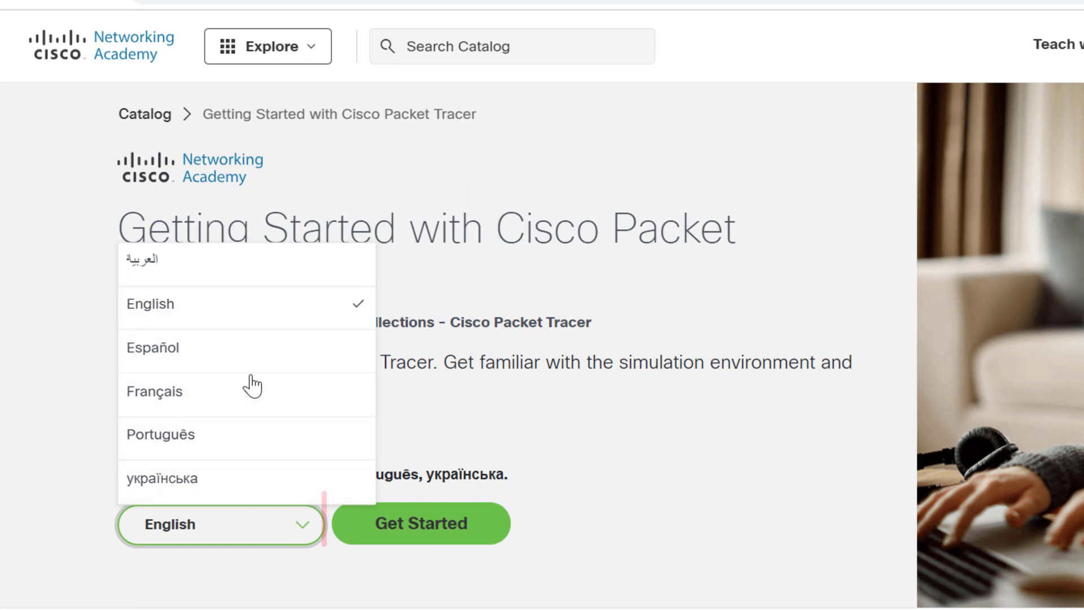
{"action": "left_click", "coordinate": [239, 315]}
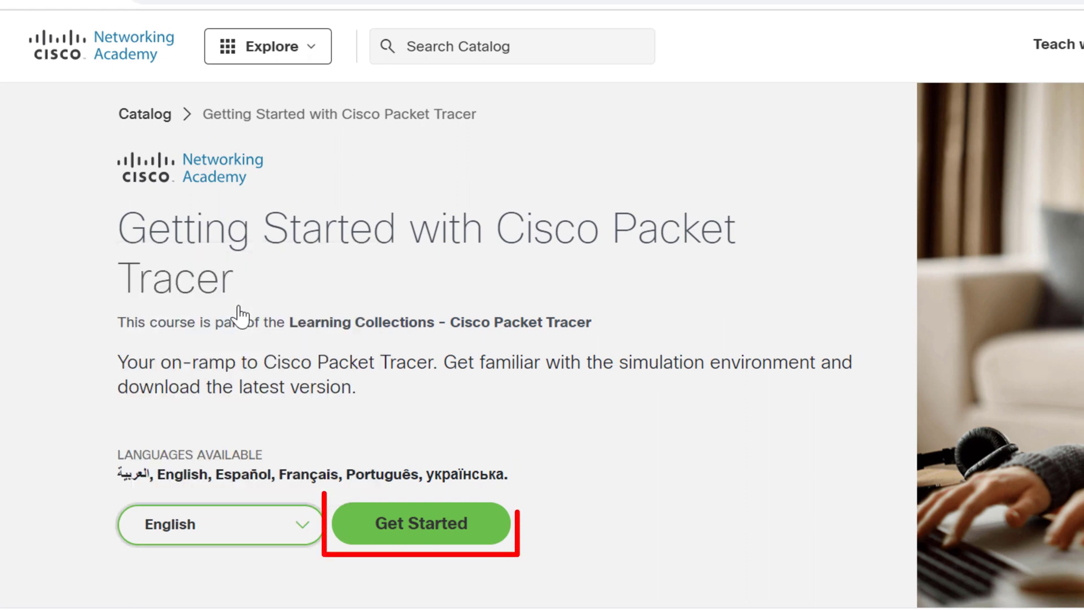
{"action": "left_click", "coordinate": [430, 527]}
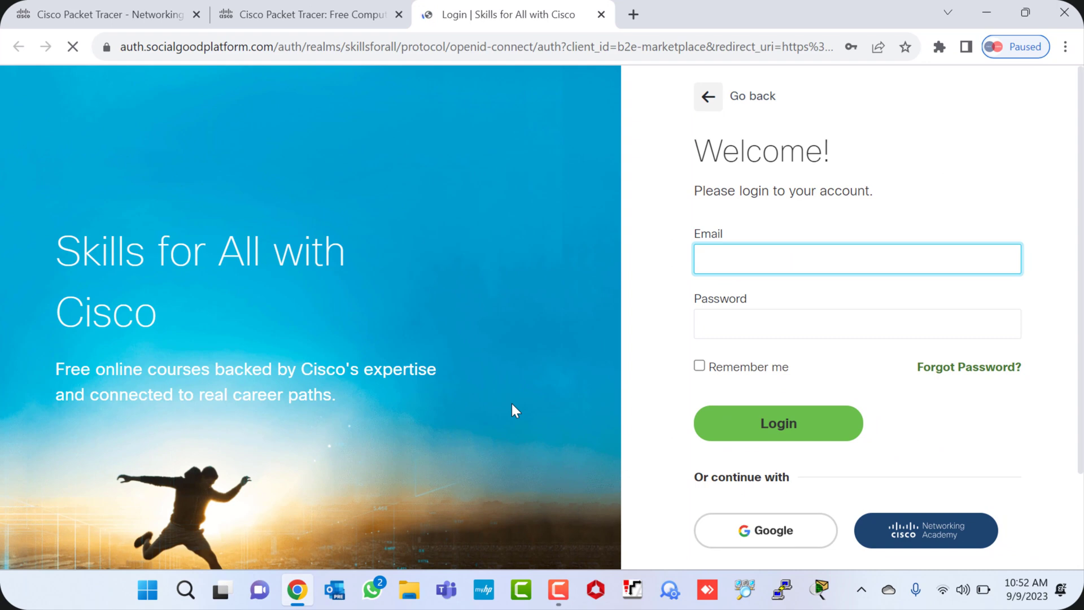
Log in to Skills for All using the saved login details.
{"action": "scroll", "coordinate": [876, 408], "scroll_direction": "down", "scroll_amount": 2}
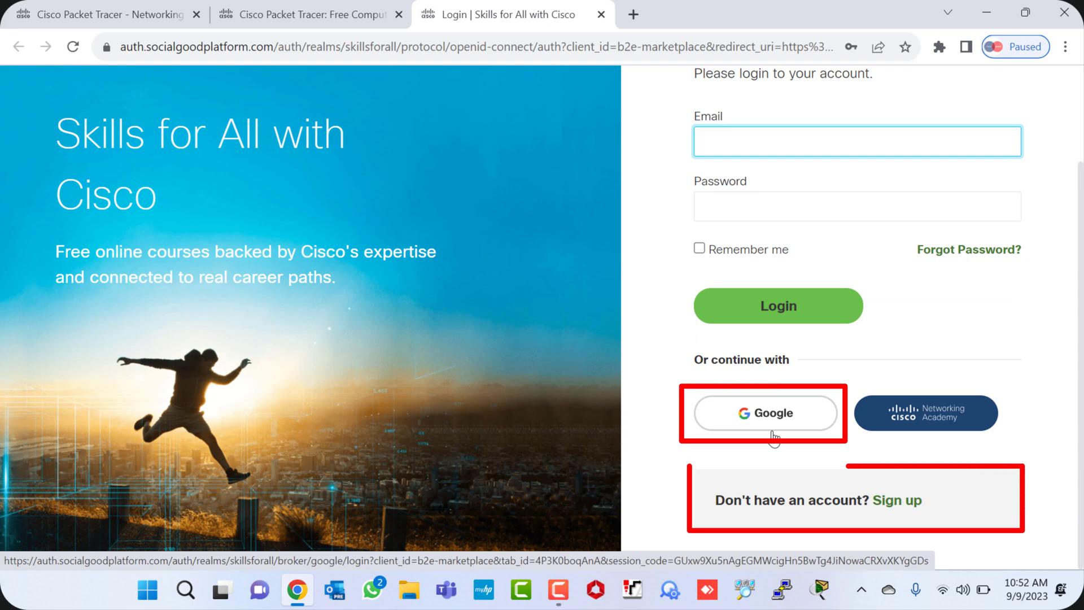
{"action": "scroll", "coordinate": [777, 443], "scroll_direction": "up", "scroll_amount": 2}
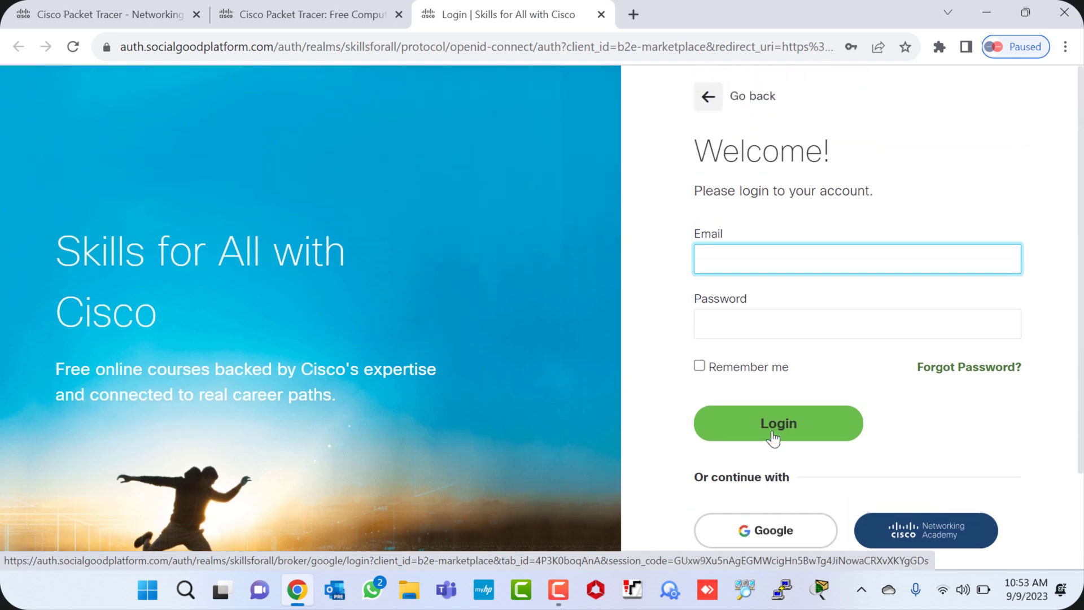
{"action": "left_click", "coordinate": [794, 264]}
{"action": "key", "text": "Down"}
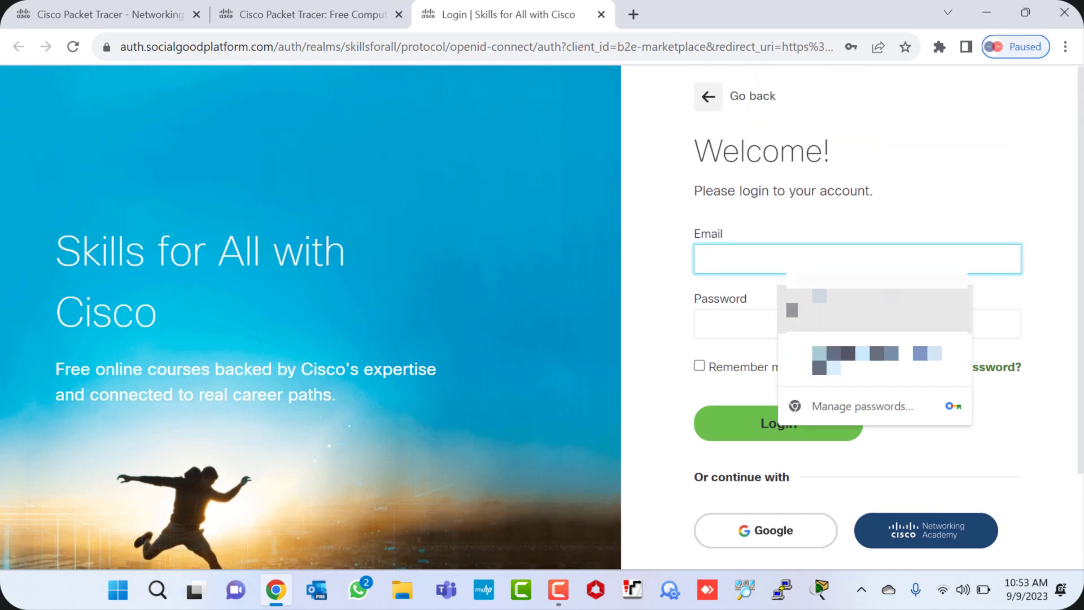
{"action": "key", "text": "Return"}
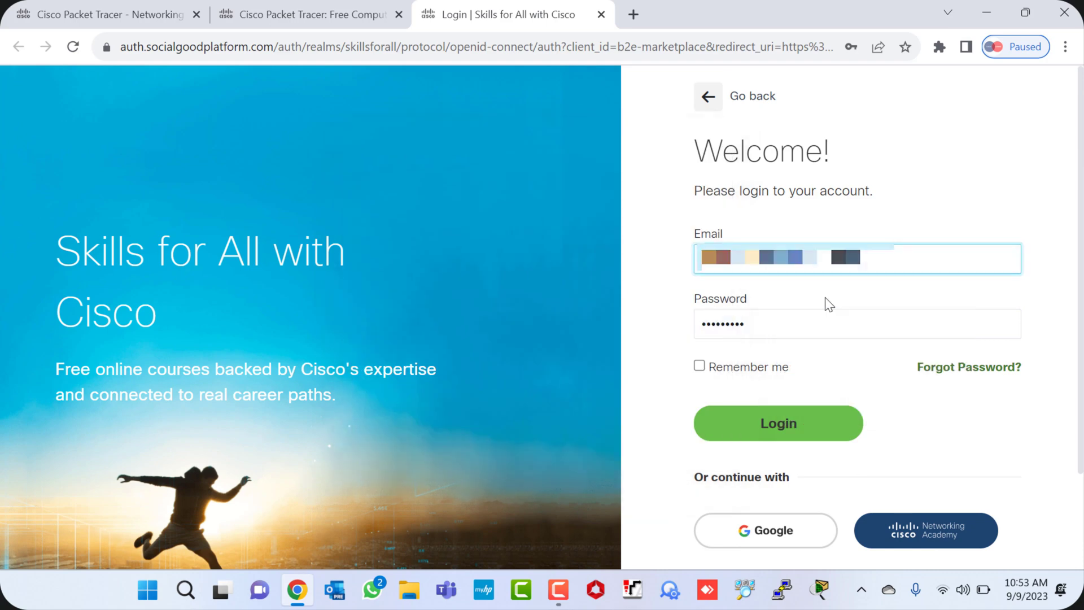
{"action": "left_click", "coordinate": [835, 431]}
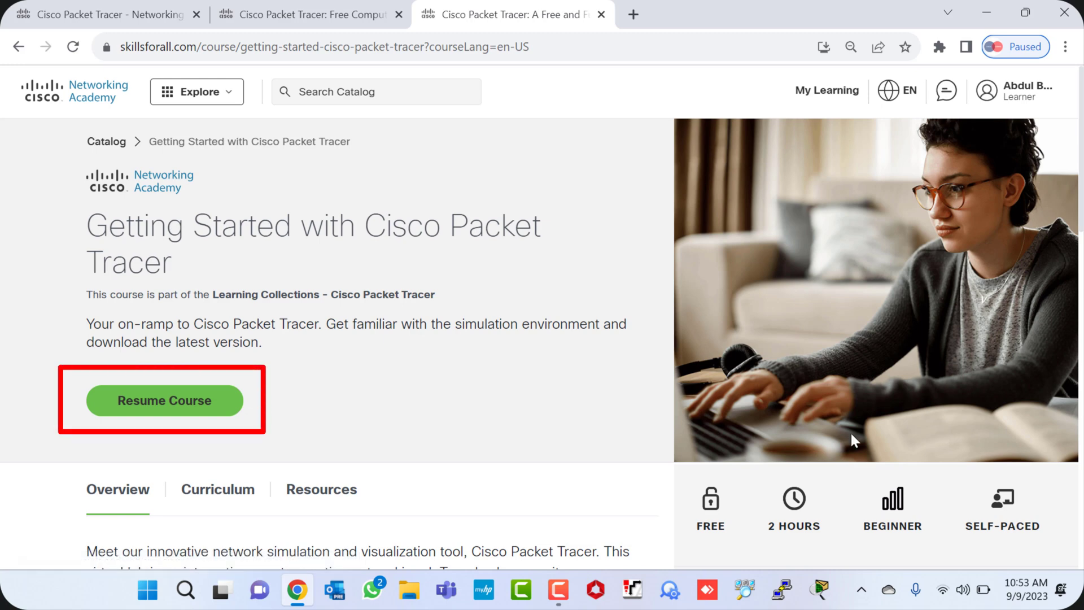
Resume the course, open lesson 1.0.3 lab downloads, and download Packet Tracer 8.2.1 Windows 64bit.
{"action": "left_click", "coordinate": [214, 406]}
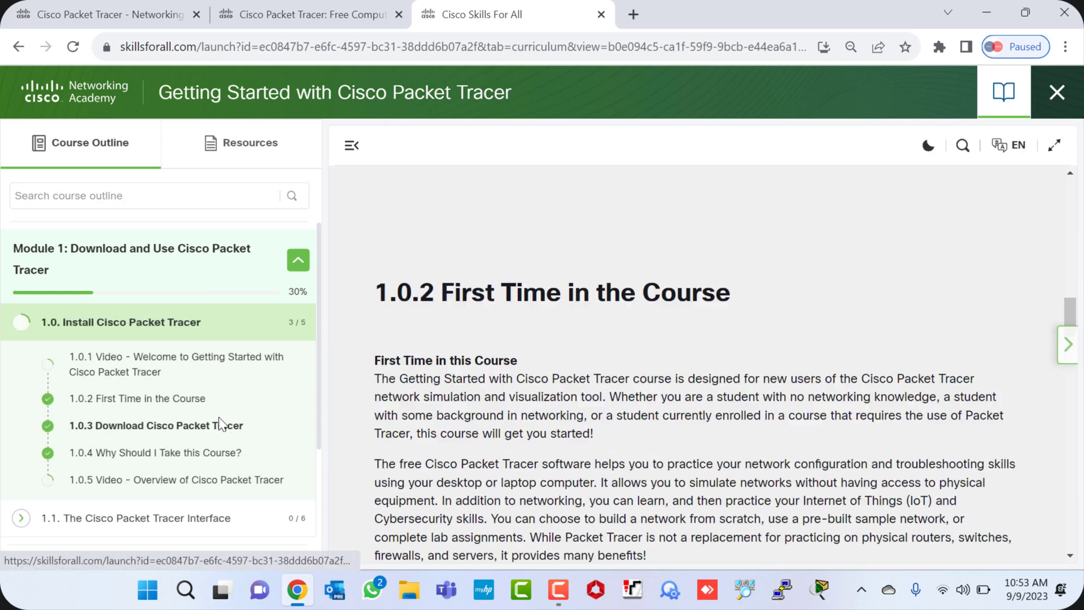
{"action": "scroll", "coordinate": [673, 380], "scroll_direction": "down", "scroll_amount": 2}
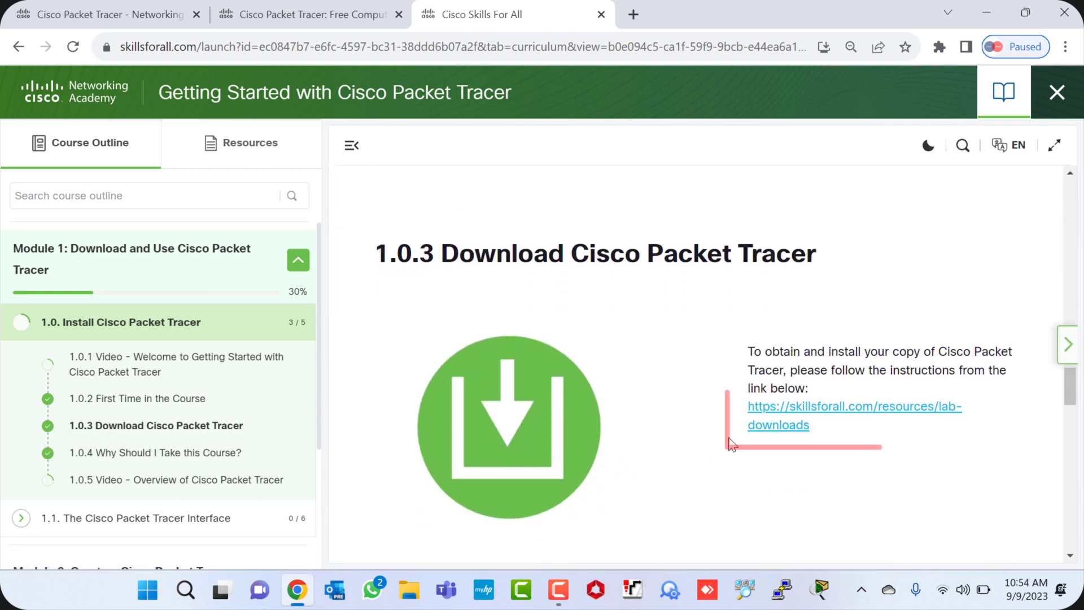
{"action": "left_click", "coordinate": [779, 423]}
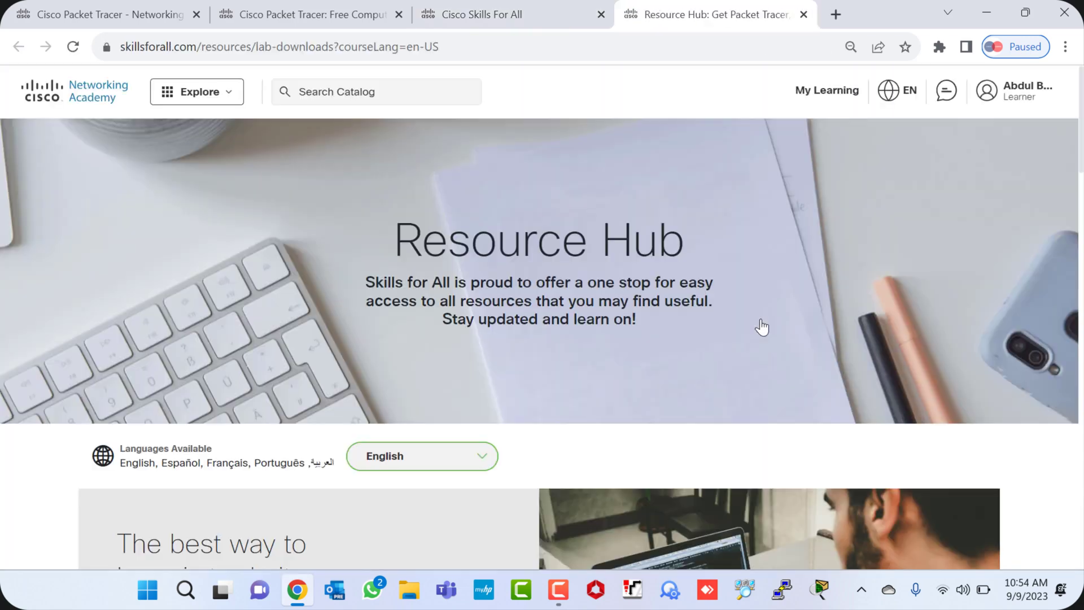
{"action": "scroll", "coordinate": [761, 324], "scroll_direction": "down", "scroll_amount": 10}
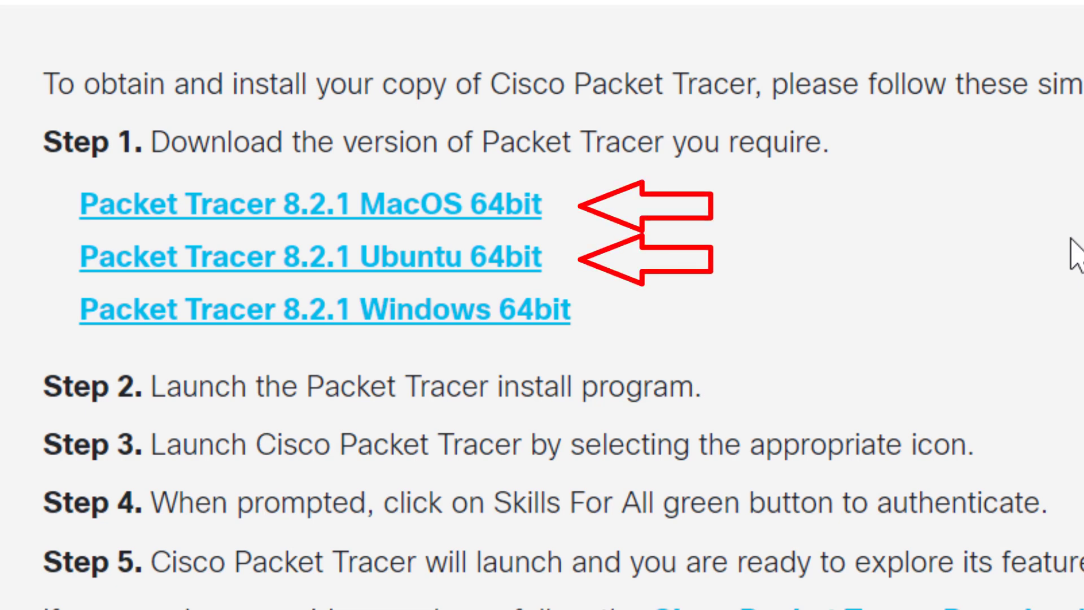
{"action": "left_click", "coordinate": [531, 316]}
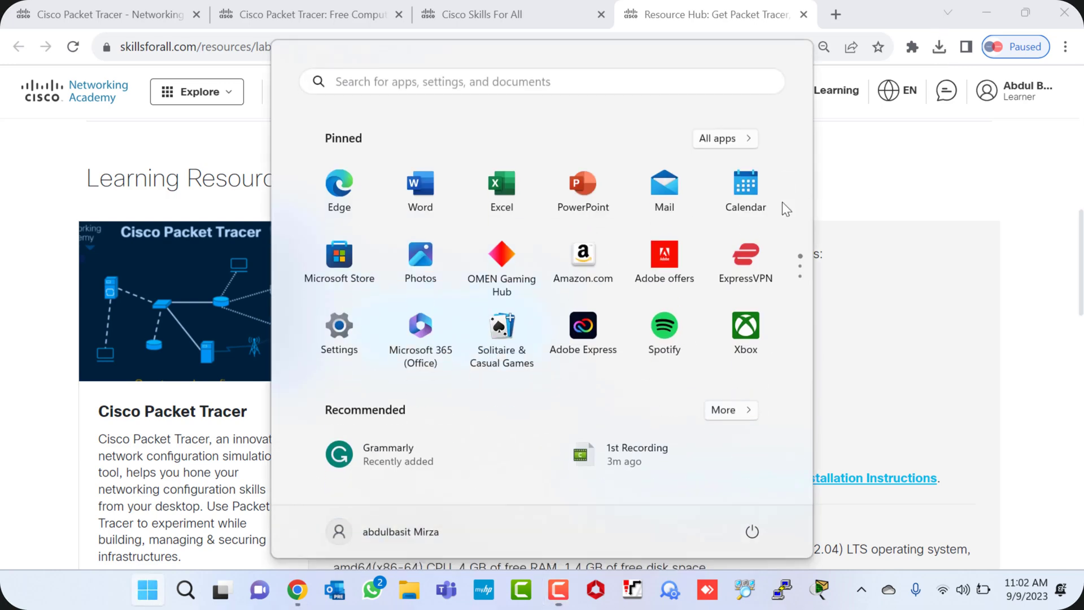
Search Windows for 'cisco' and launch Cisco Packet Tracer.
{"action": "type", "text": "c"}
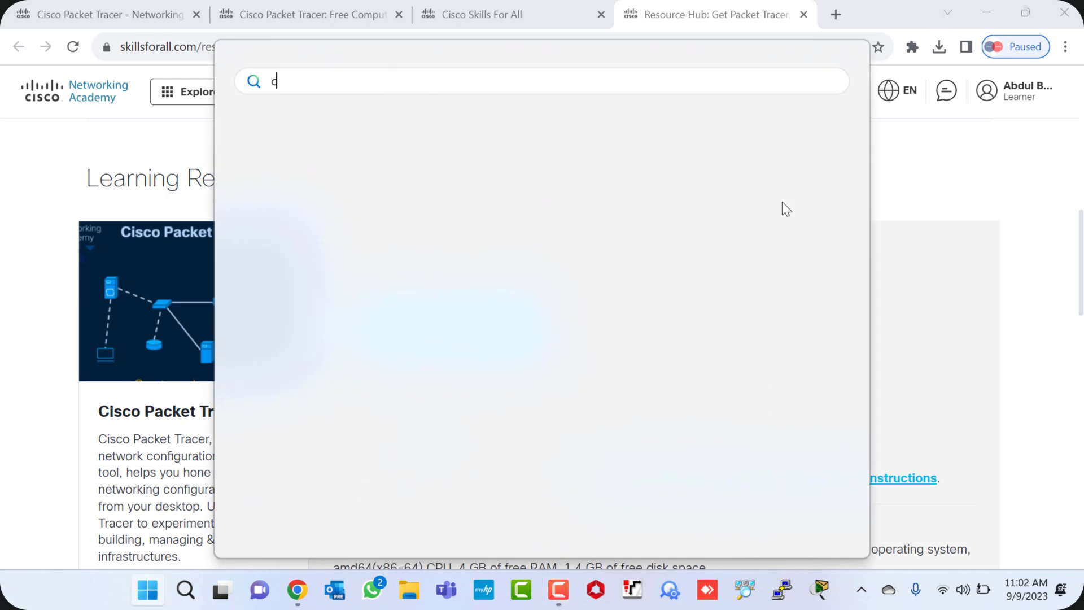
{"action": "type", "text": "isc"}
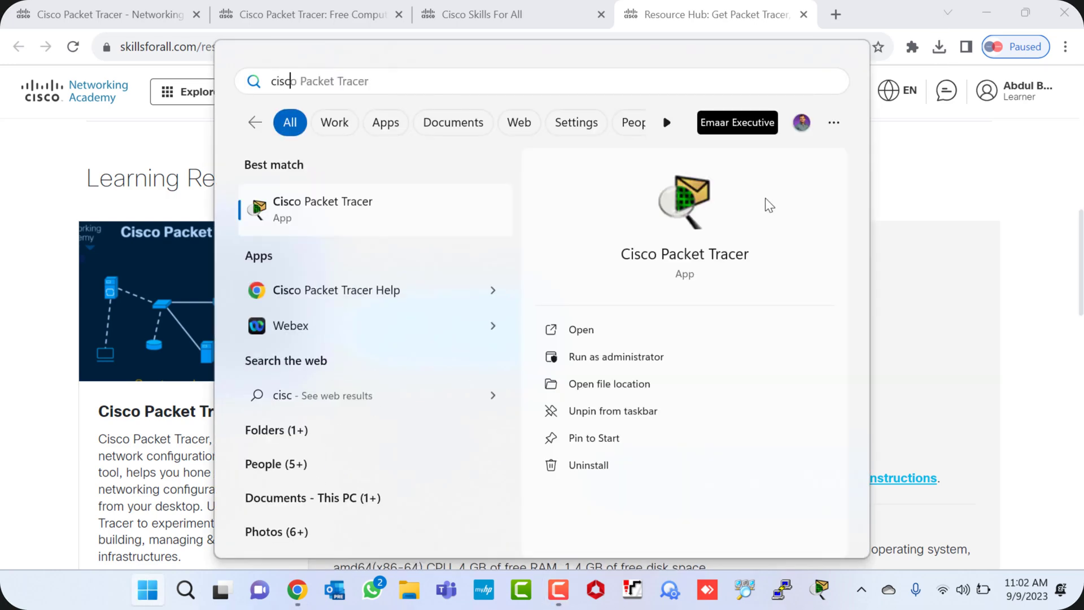
{"action": "left_click", "coordinate": [391, 205]}
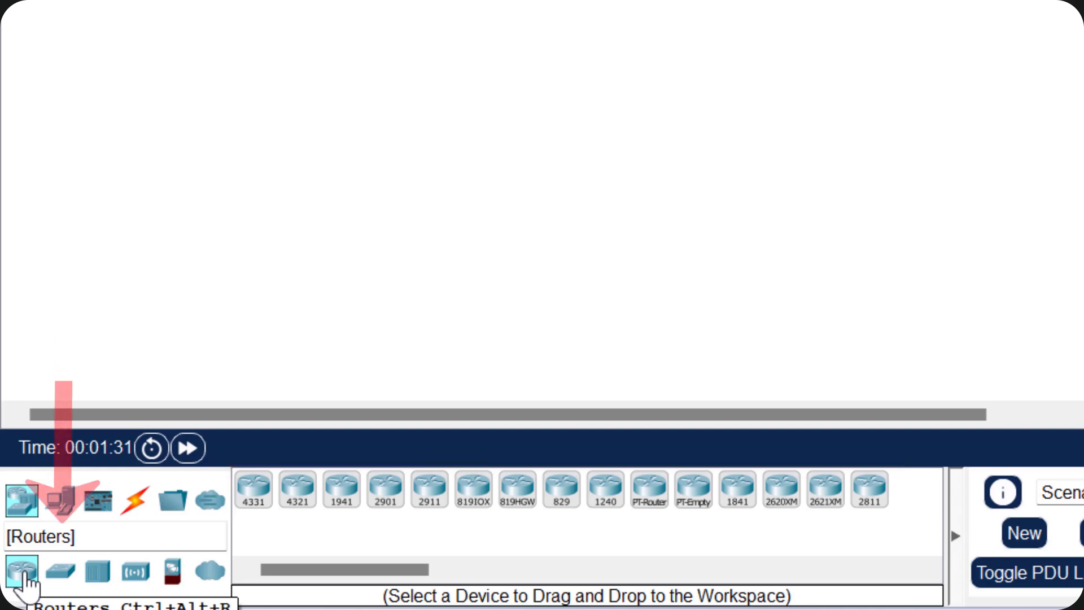
Browse the Switches, Hubs and Wireless Devices categories, ending on Connections cable types.
{"action": "left_click", "coordinate": [60, 571]}
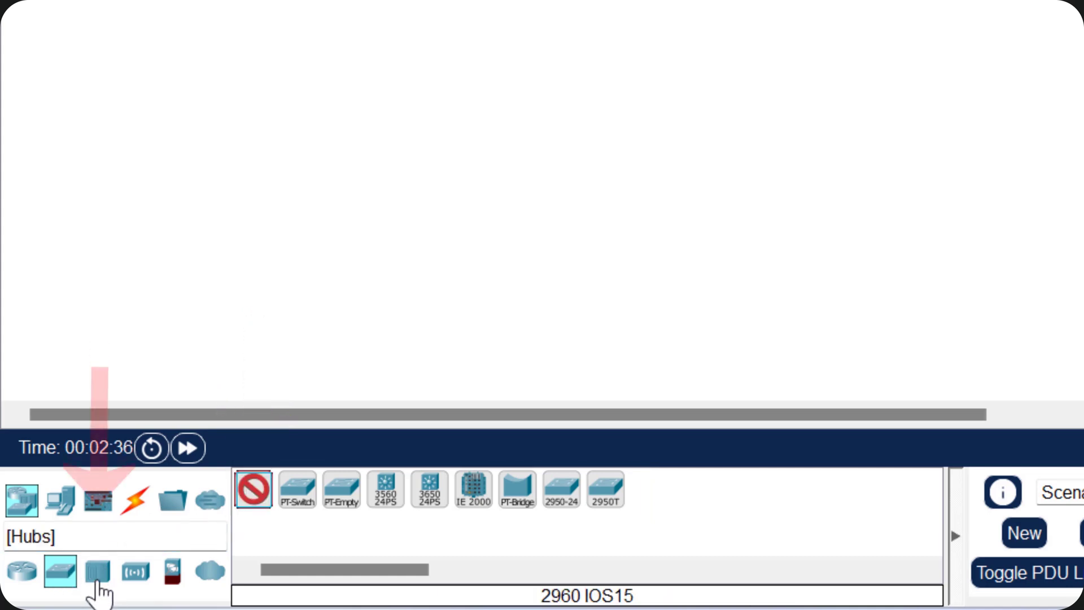
{"action": "left_click", "coordinate": [98, 581]}
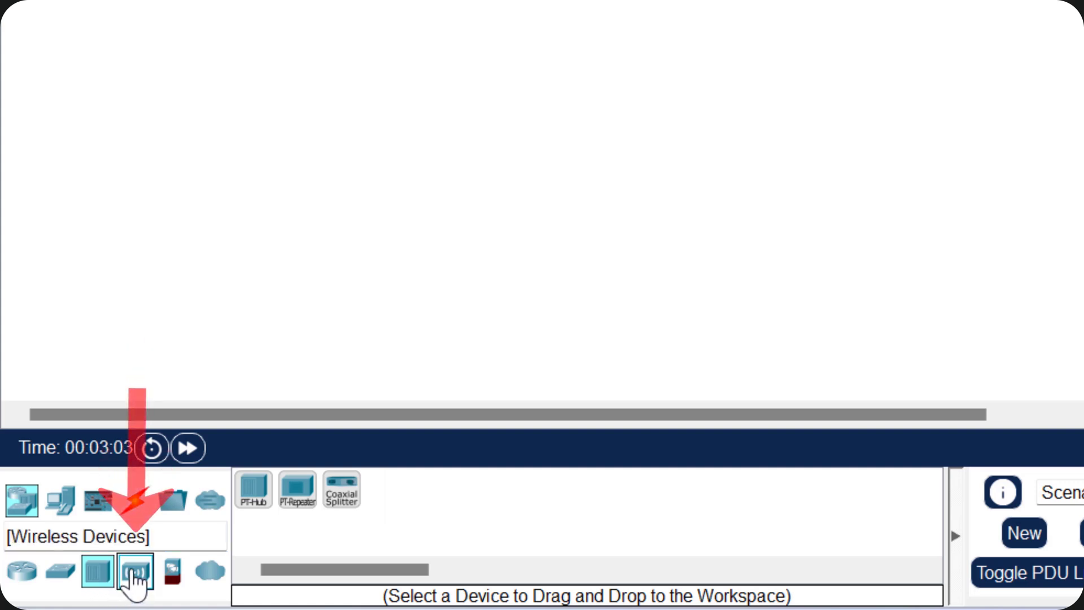
{"action": "left_click", "coordinate": [131, 572]}
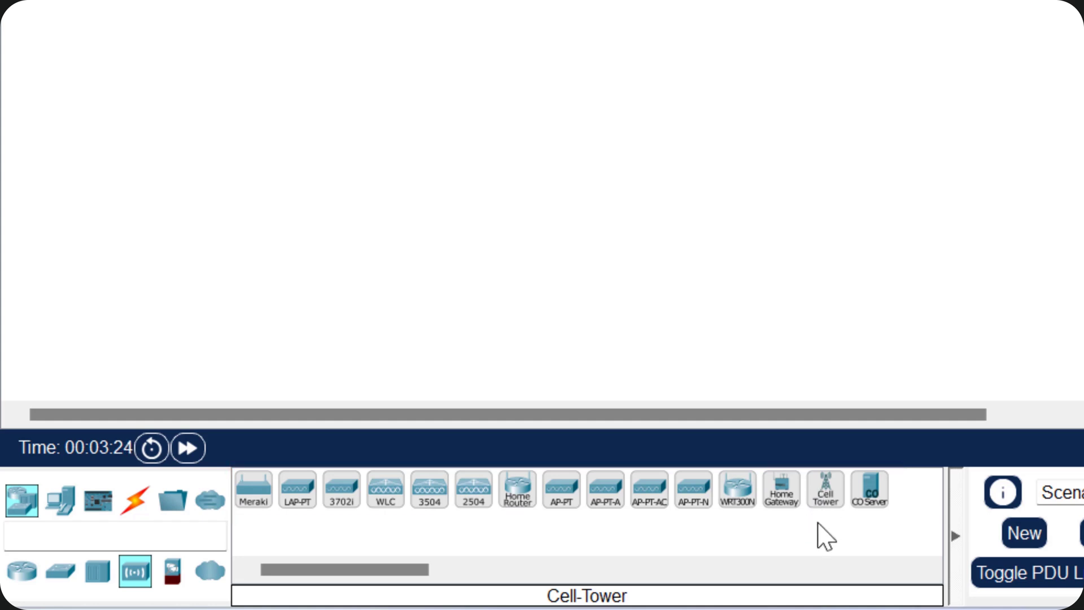
{"action": "left_click", "coordinate": [137, 501]}
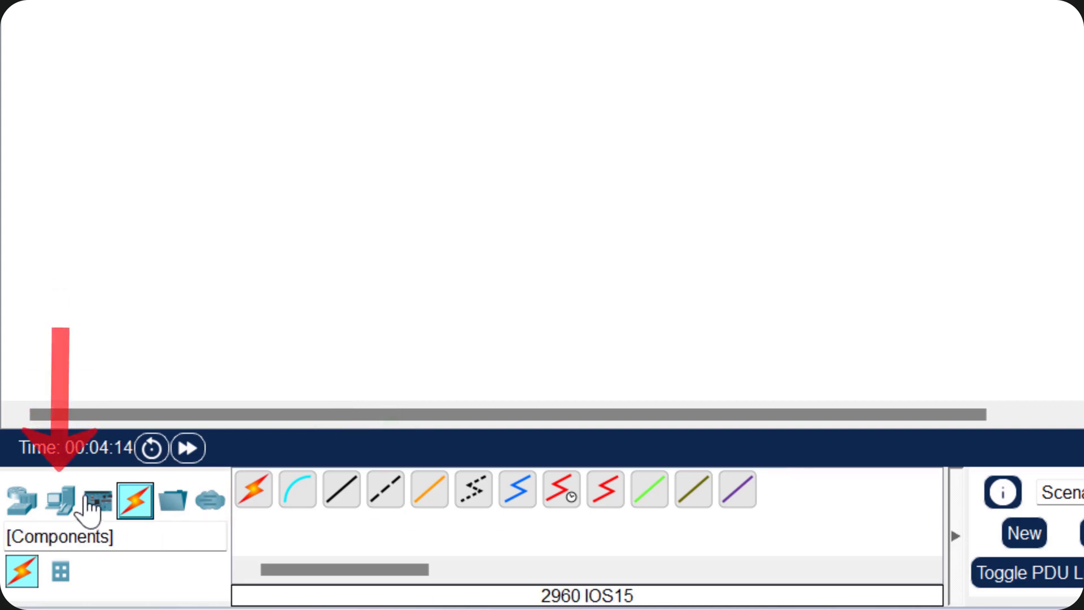
Browse Connections, Routers and Security categories, returning to End Devices like PC and Laptop.
{"action": "left_click", "coordinate": [59, 514]}
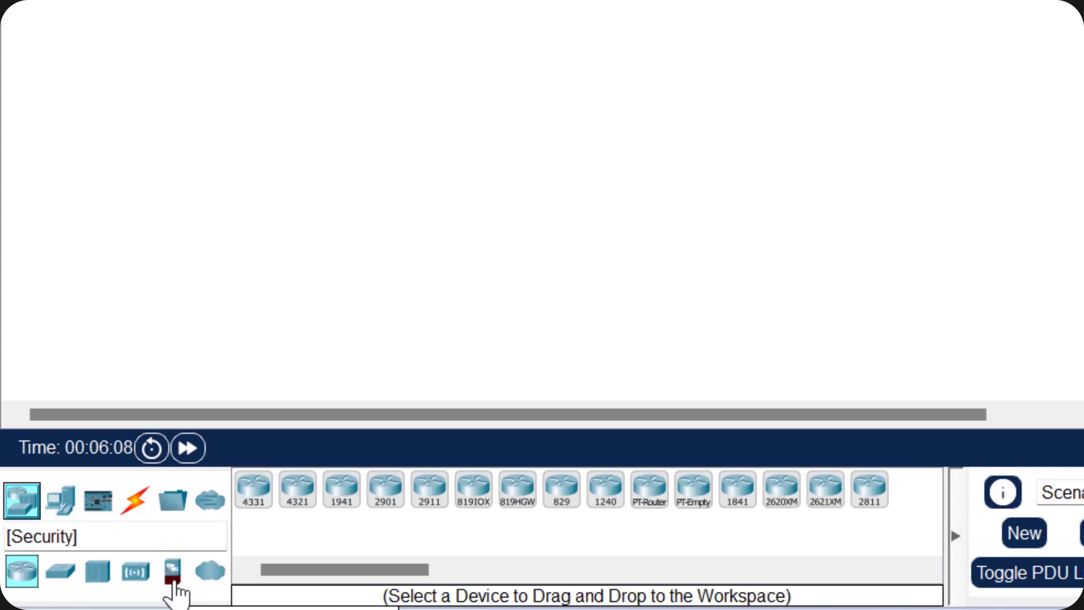
{"action": "left_click", "coordinate": [135, 500]}
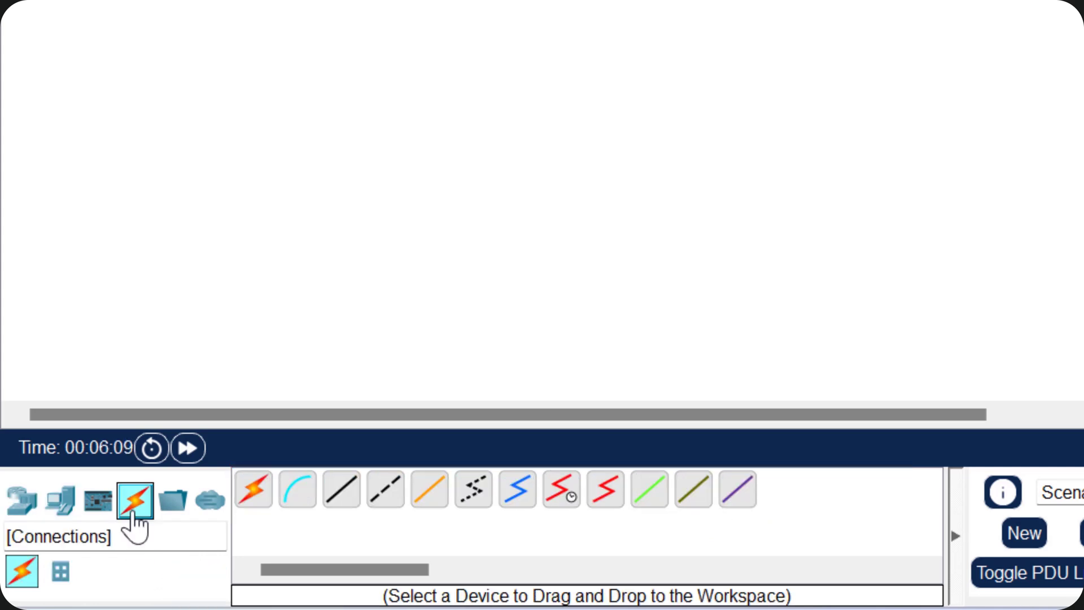
{"action": "left_click", "coordinate": [28, 508]}
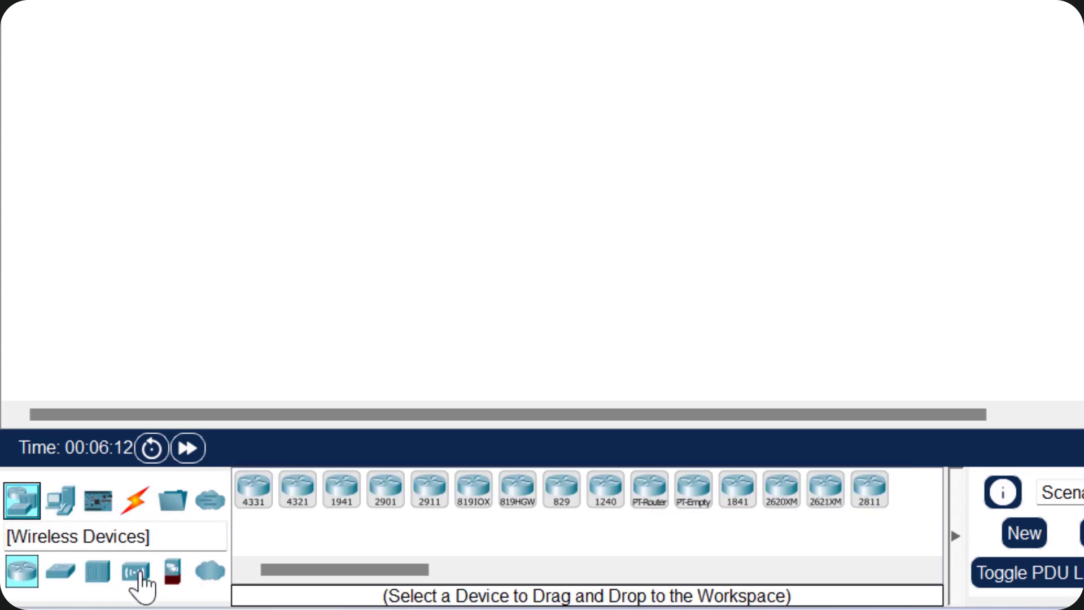
{"action": "left_click", "coordinate": [171, 573]}
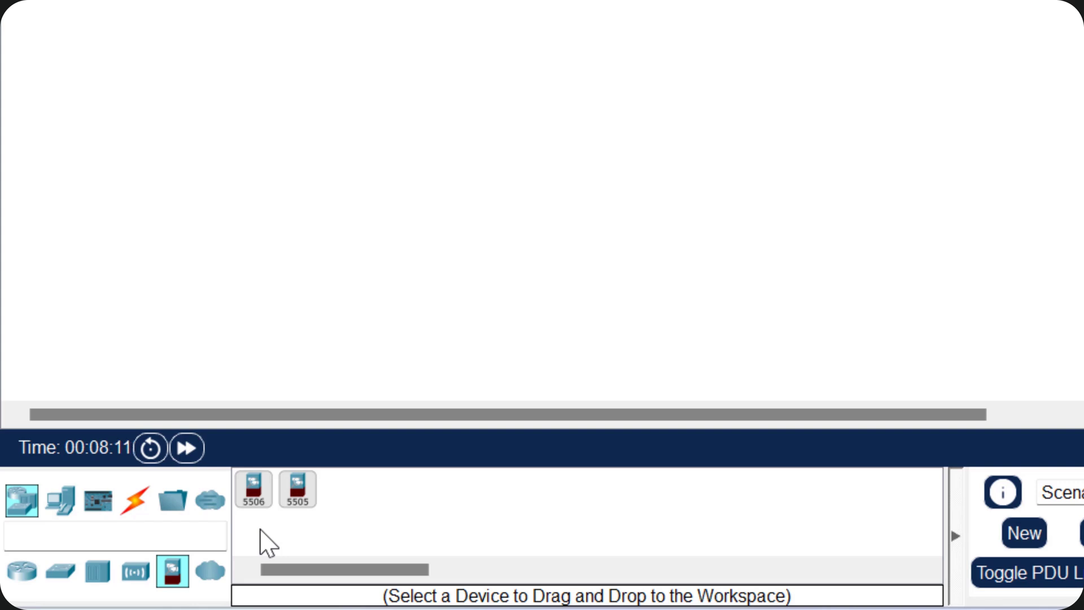
{"action": "left_click", "coordinate": [67, 506]}
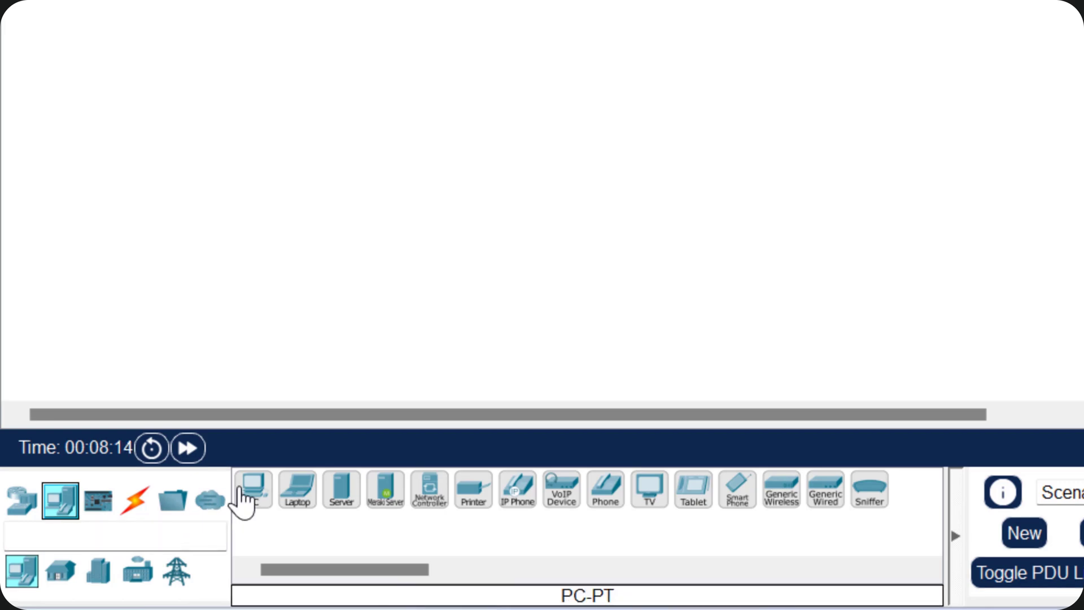
Place two PC-PT computers, PC0 and PC1, on the workspace.
{"action": "left_click_drag", "start_coordinate": [249, 511], "coordinate": [247, 510]}
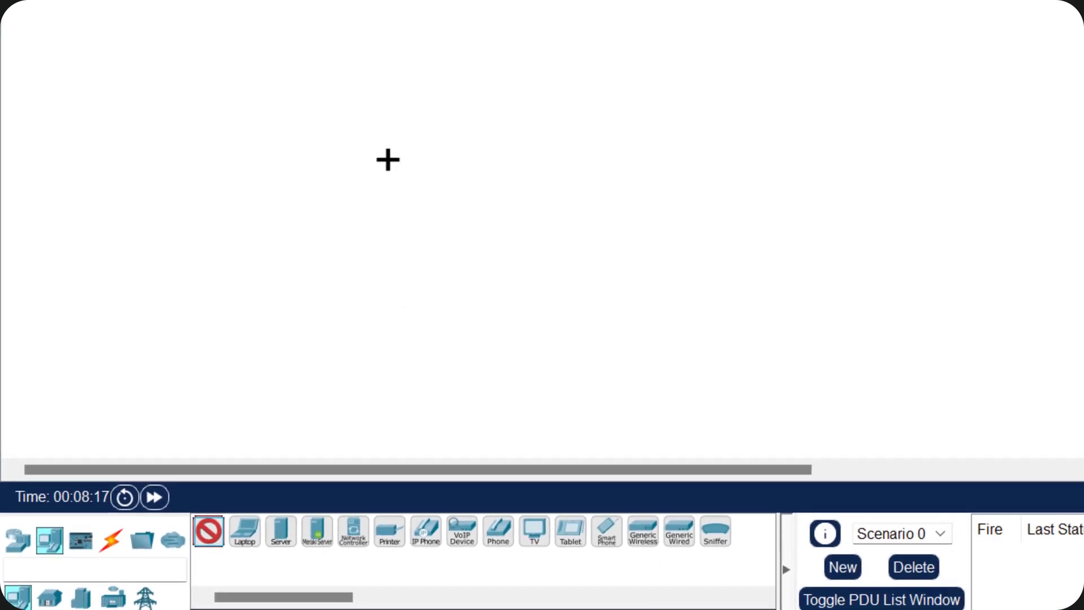
{"action": "left_click", "coordinate": [210, 254]}
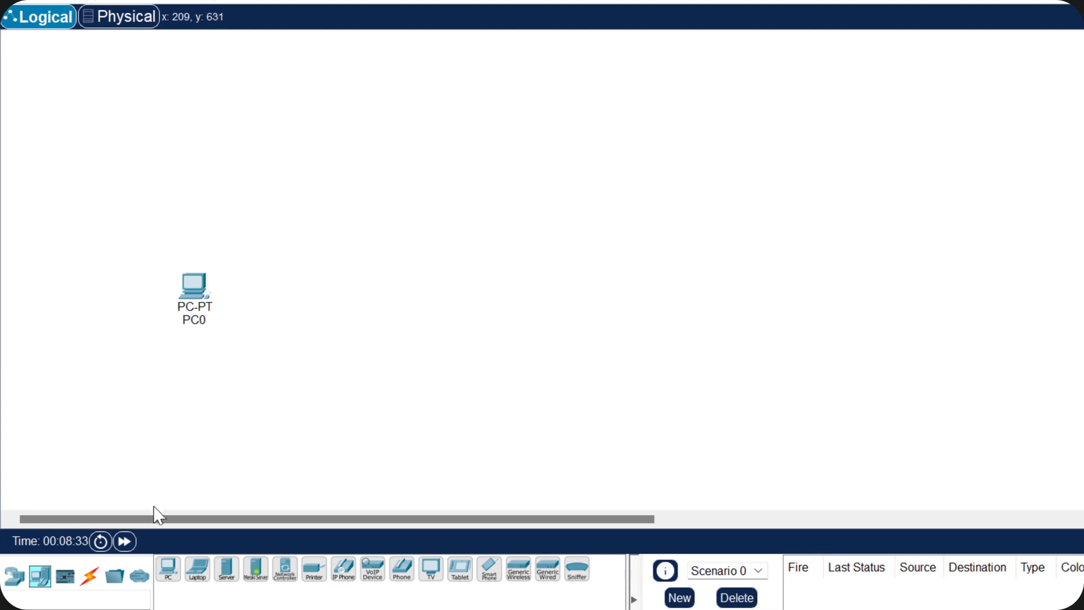
{"action": "left_click_drag", "start_coordinate": [169, 587], "coordinate": [584, 300]}
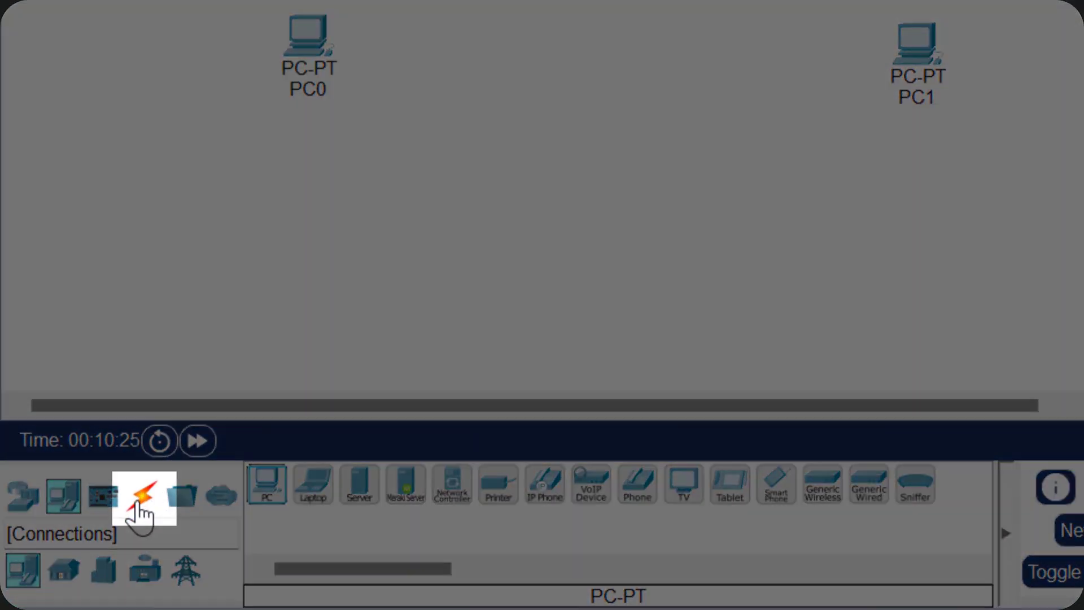
Connect PC0 FastEthernet0 to PC1 FastEthernet0 with a Copper Cross-Over cable.
{"action": "left_click", "coordinate": [135, 504]}
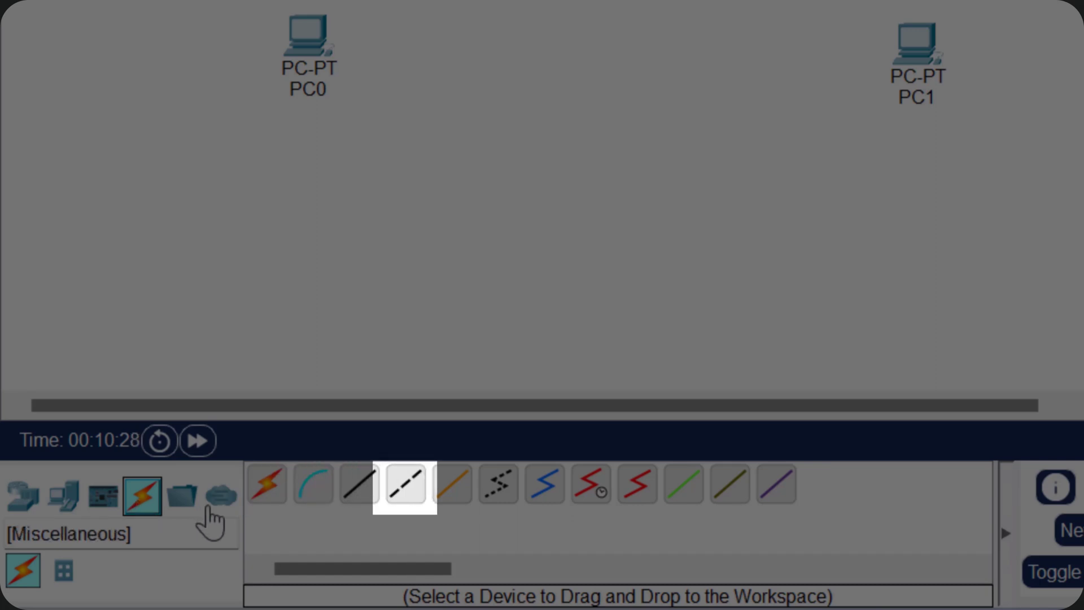
{"action": "left_click", "coordinate": [397, 504]}
{"action": "left_click", "coordinate": [397, 504]}
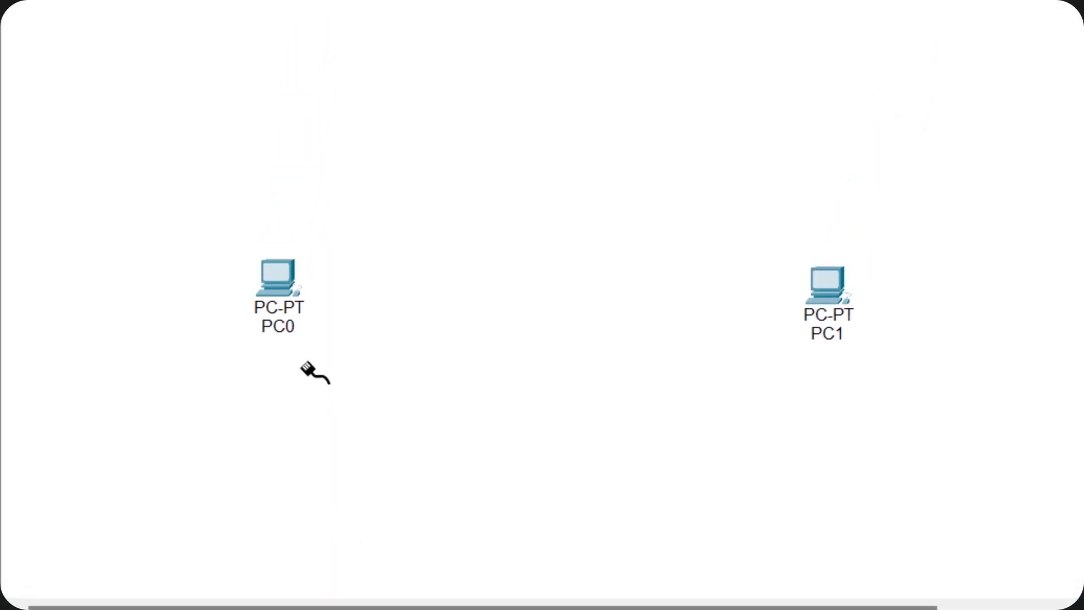
{"action": "left_click", "coordinate": [276, 277]}
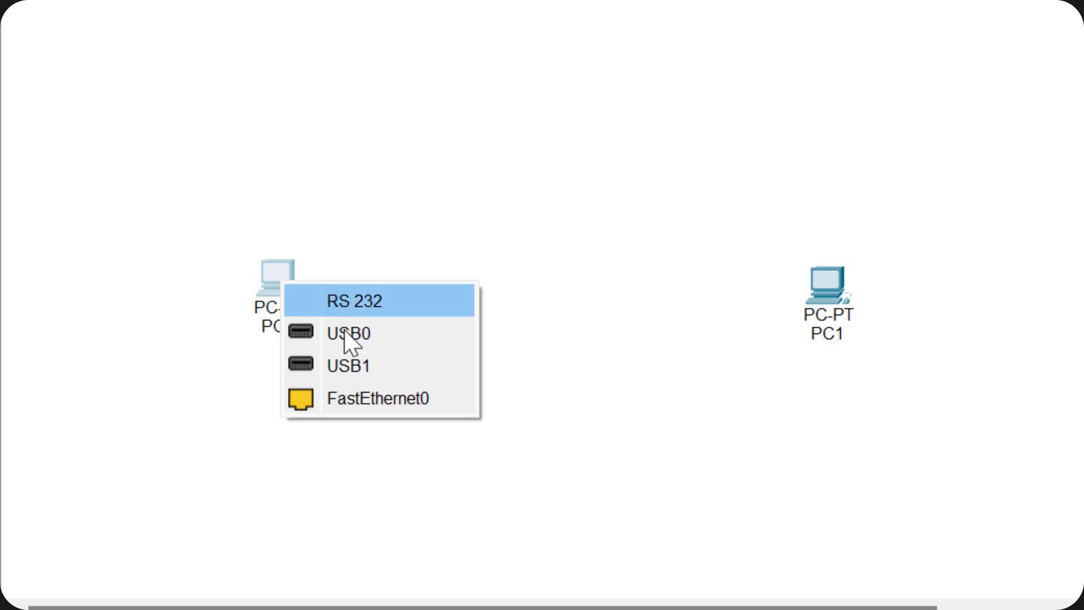
{"action": "left_click", "coordinate": [367, 400]}
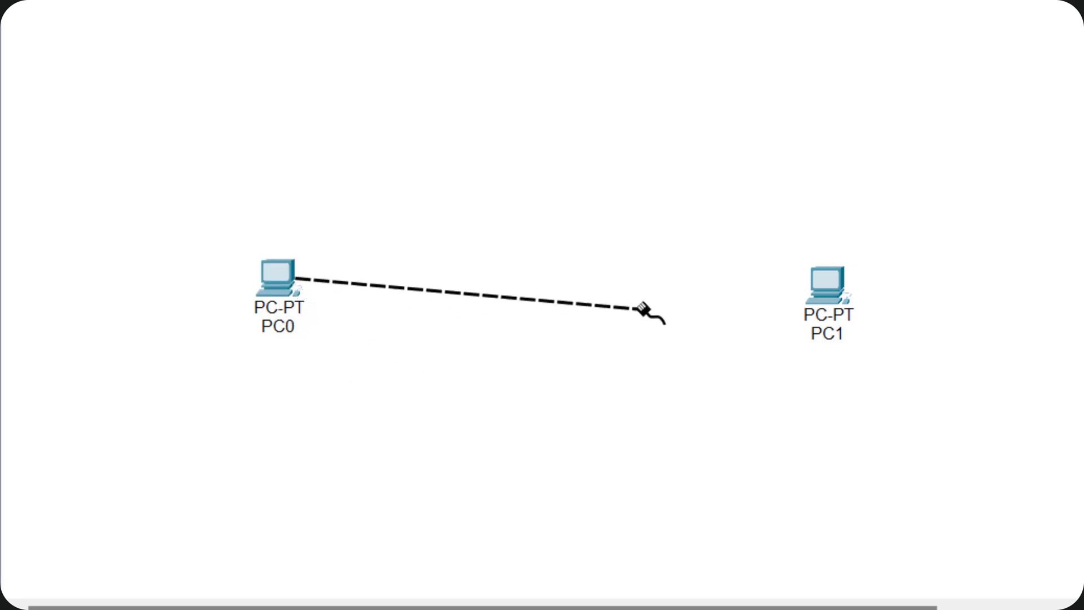
{"action": "left_click", "coordinate": [828, 284]}
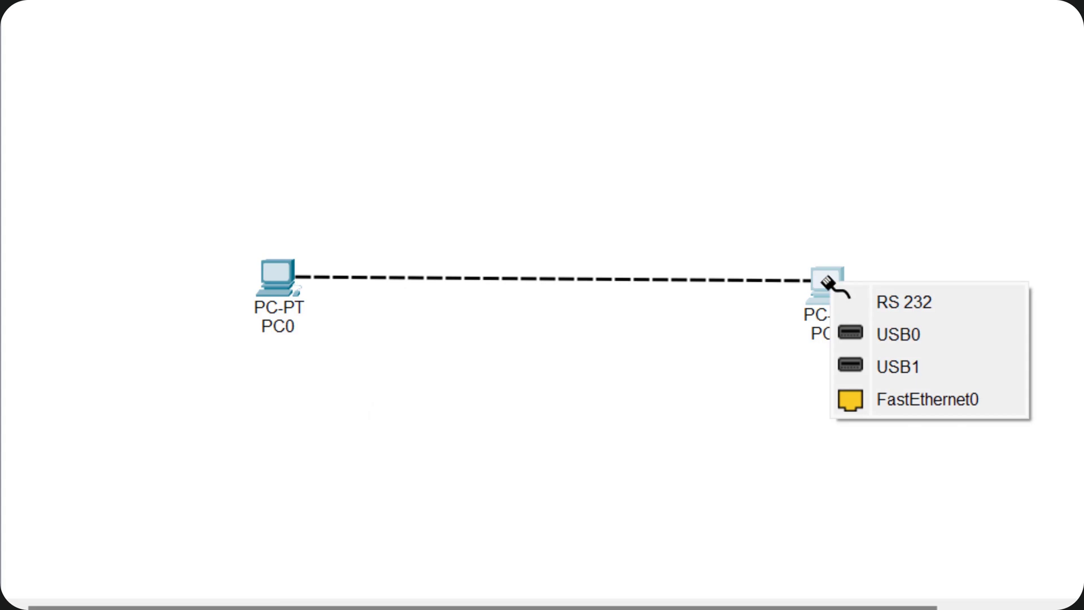
{"action": "left_click", "coordinate": [923, 399]}
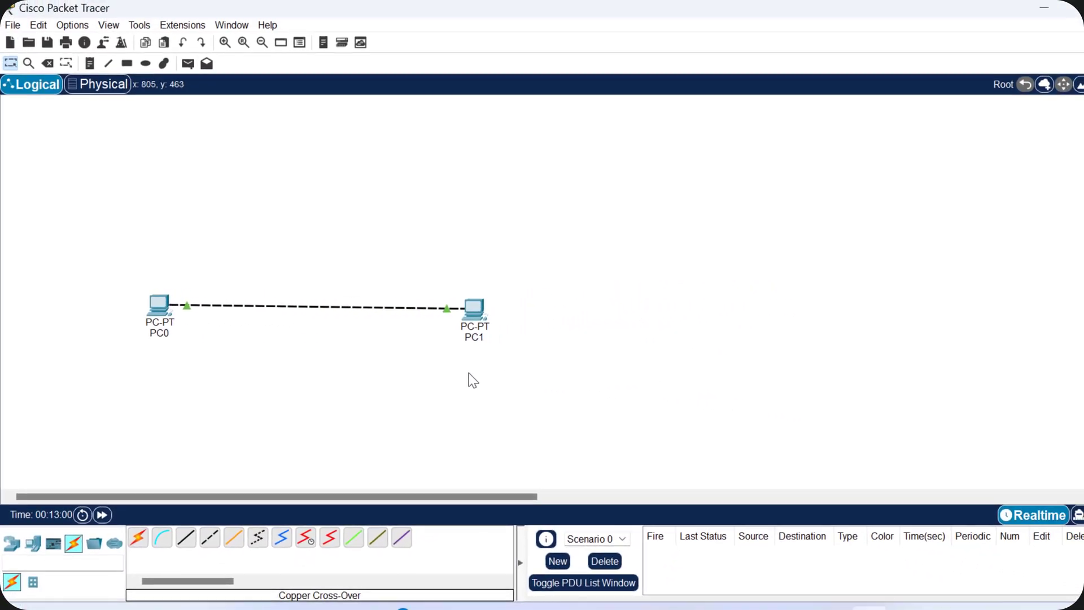
In PC0's IP Configuration, set address 20.20.20.1 with mask 255.0.0.0, then close the window.
{"action": "left_click", "coordinate": [159, 326]}
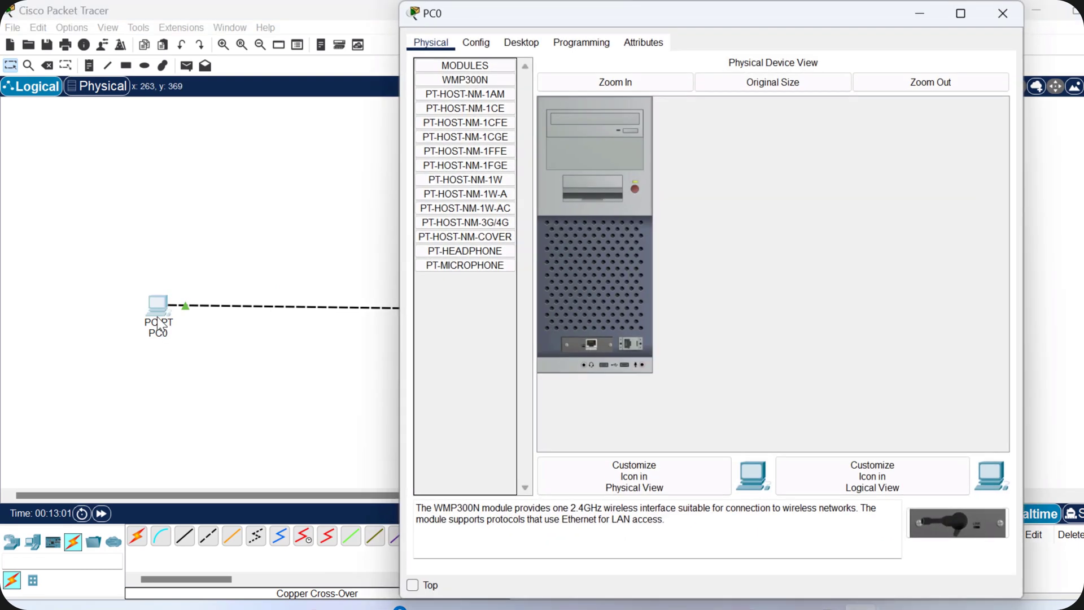
{"action": "left_click", "coordinate": [519, 44]}
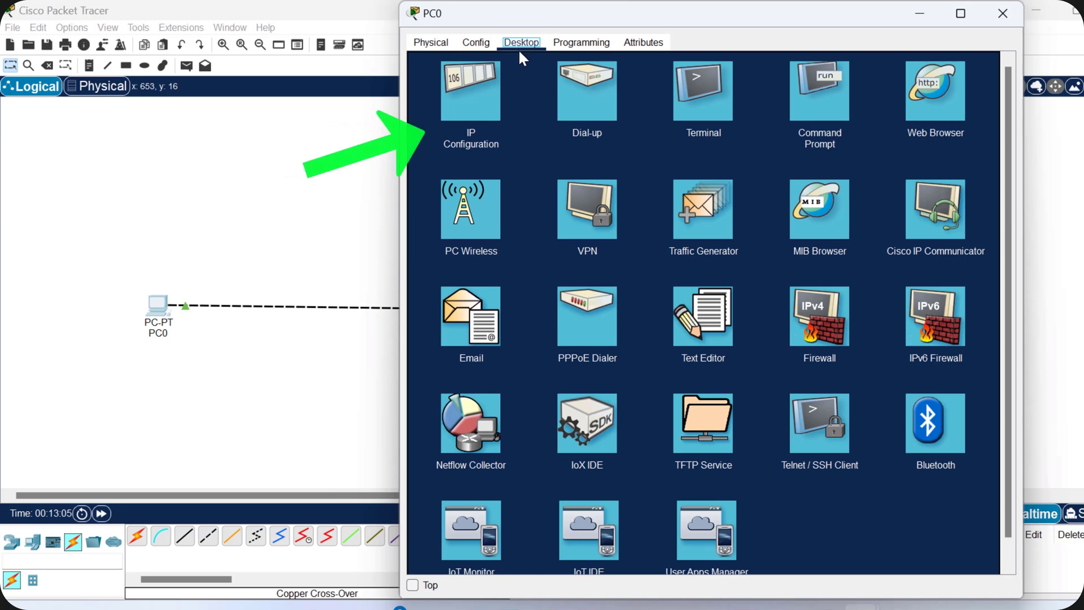
{"action": "left_click", "coordinate": [489, 113]}
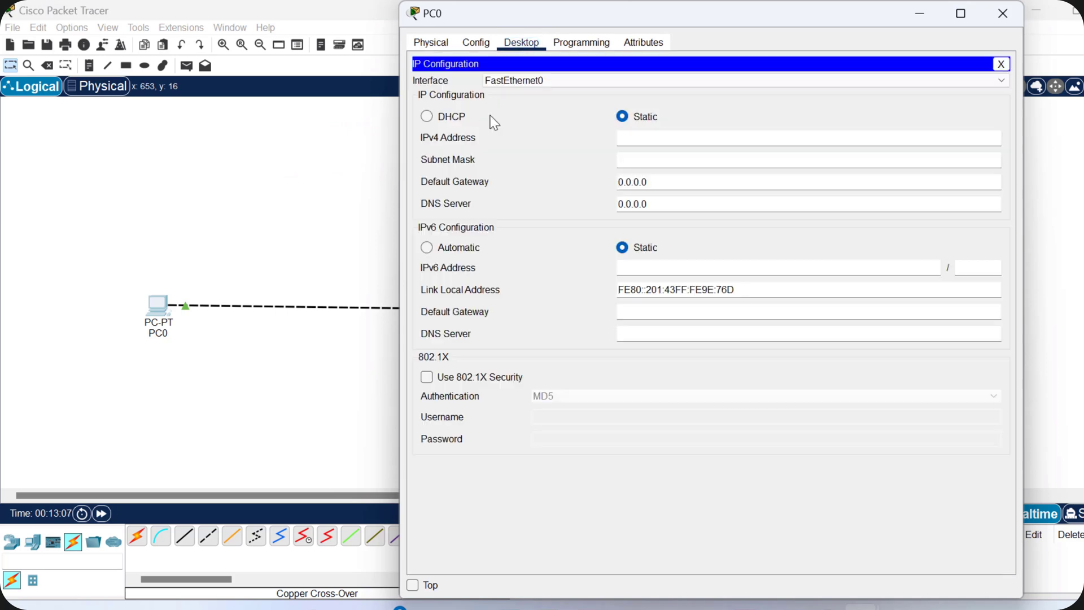
{"action": "left_click", "coordinate": [647, 139]}
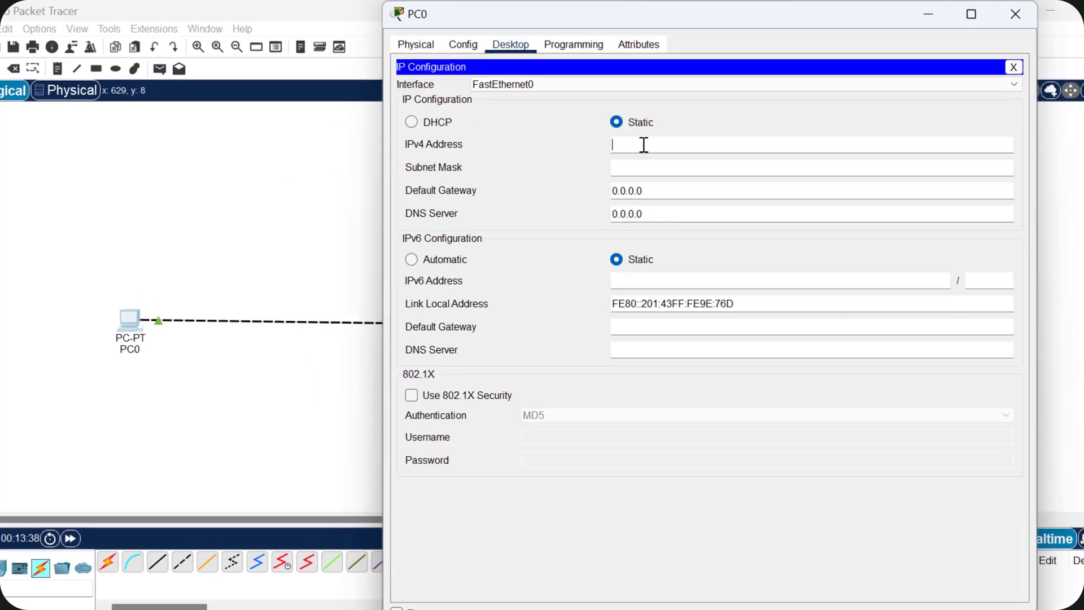
{"action": "left_click", "coordinate": [633, 160]}
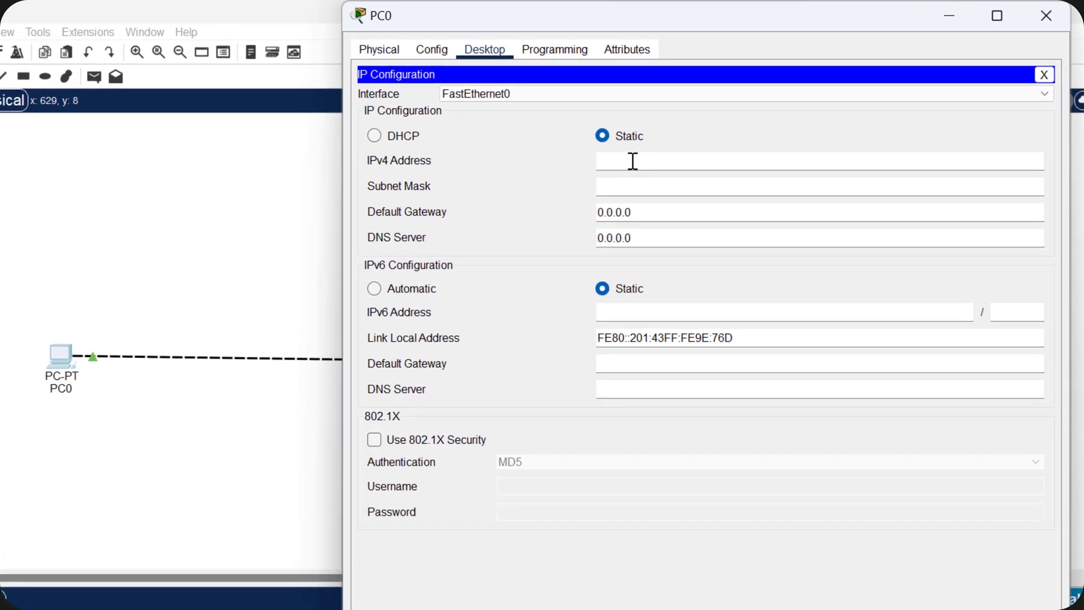
{"action": "type", "text": "20.20.20.1"}
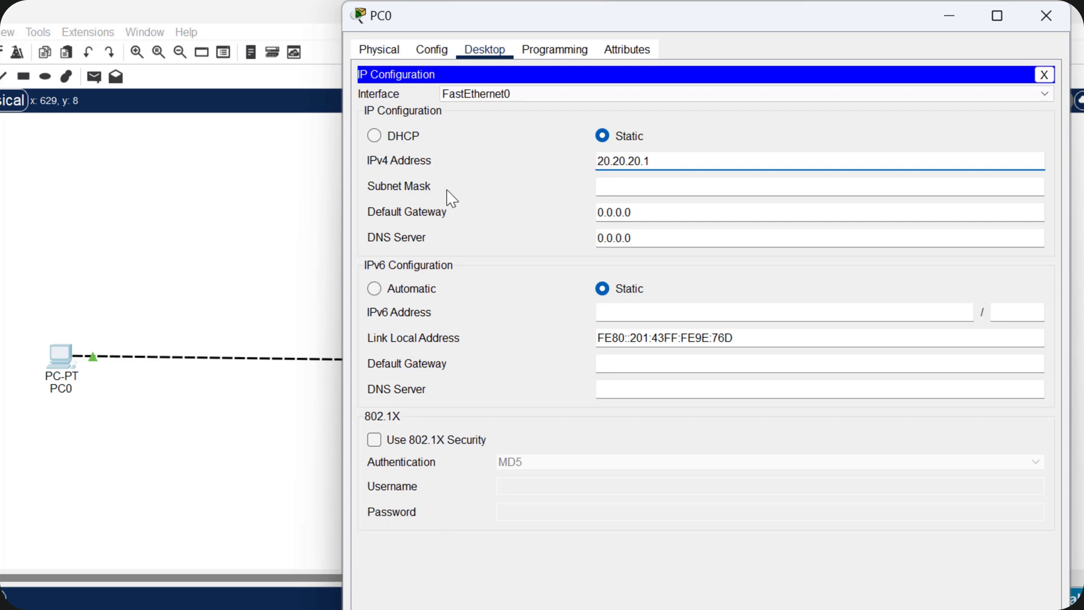
{"action": "left_click", "coordinate": [407, 190]}
{"action": "left_click", "coordinate": [431, 217]}
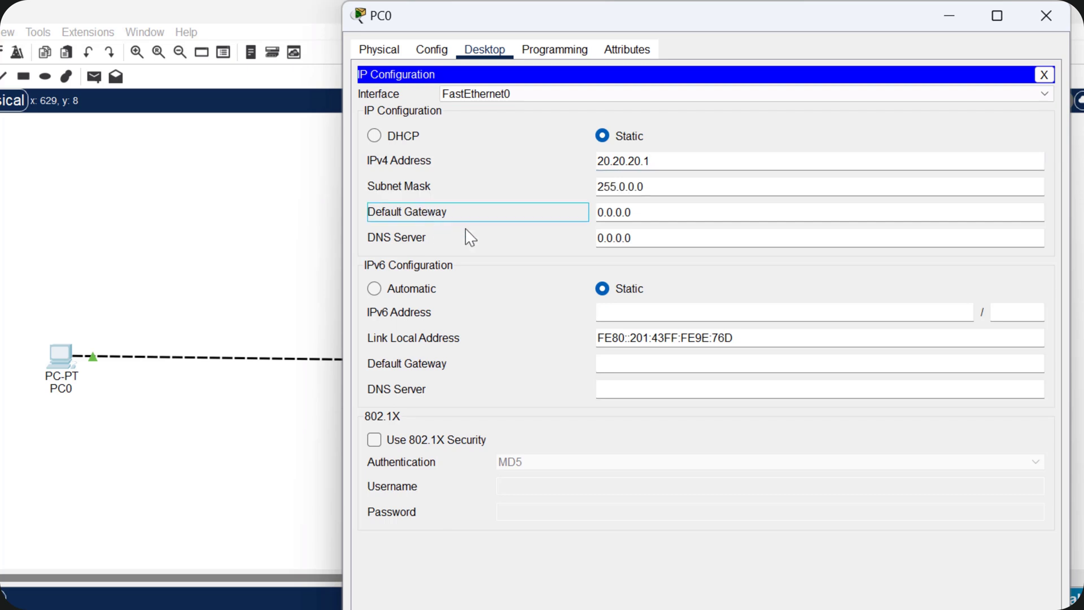
{"action": "left_click_drag", "start_coordinate": [678, 160], "coordinate": [587, 163]}
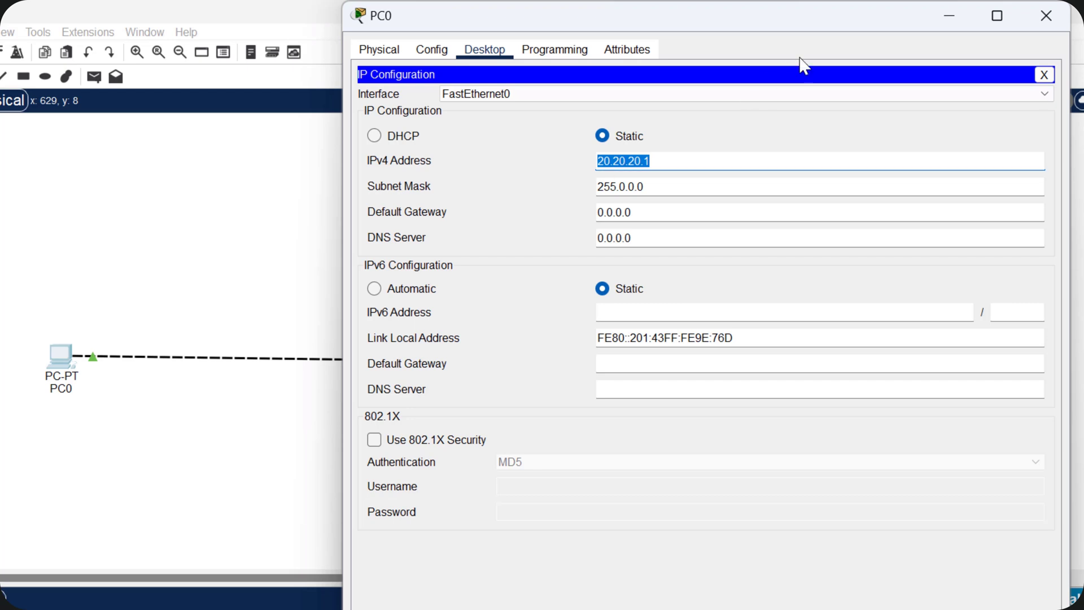
{"action": "left_click", "coordinate": [1045, 16]}
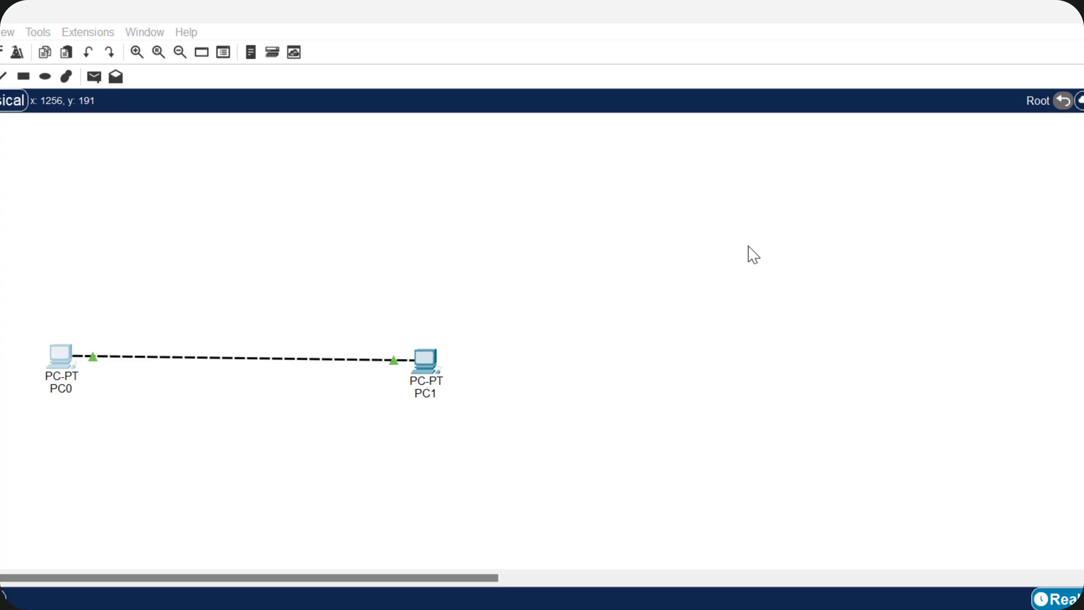
In PC1's IP Configuration, set IPv4 address 20.20.20.2 with subnet mask 255.0.0.0.
{"action": "left_click", "coordinate": [430, 370]}
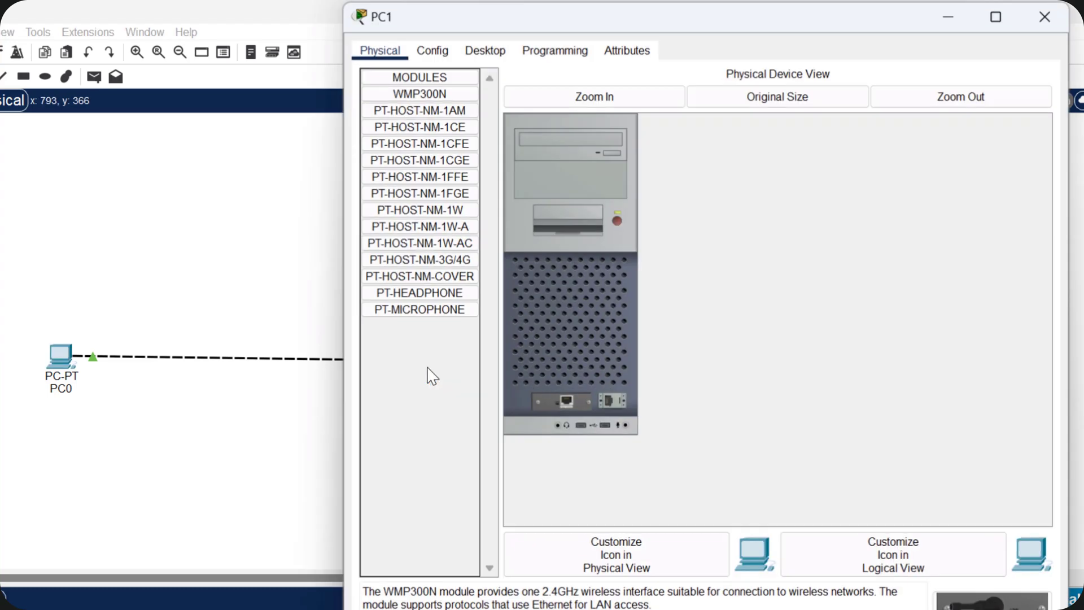
{"action": "left_click", "coordinate": [501, 52]}
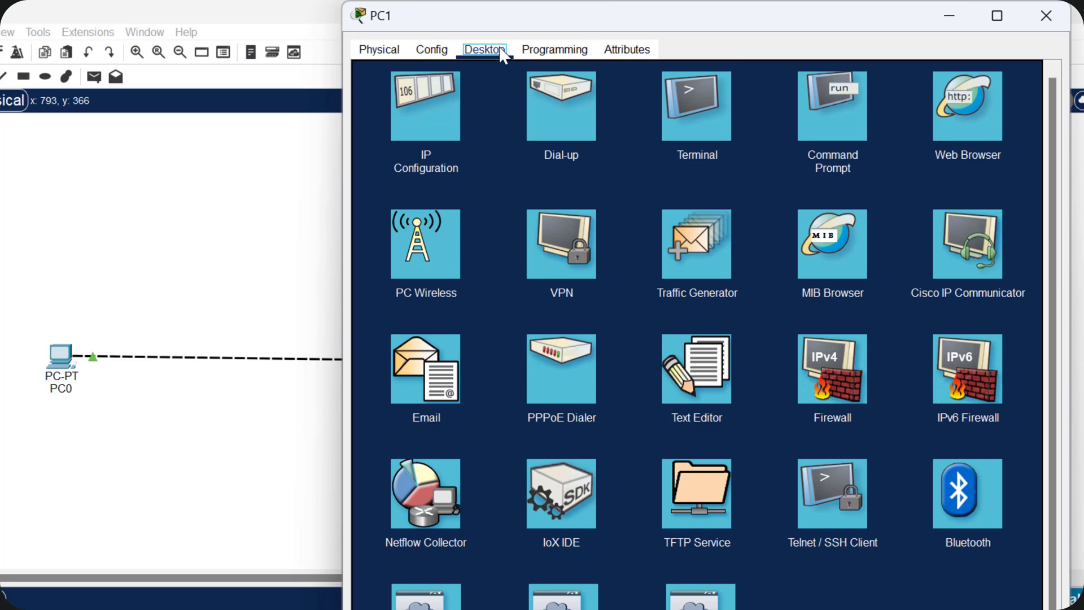
{"action": "left_click", "coordinate": [401, 106]}
{"action": "left_click", "coordinate": [622, 164]}
{"action": "type", "text": "20.20.20.2"}
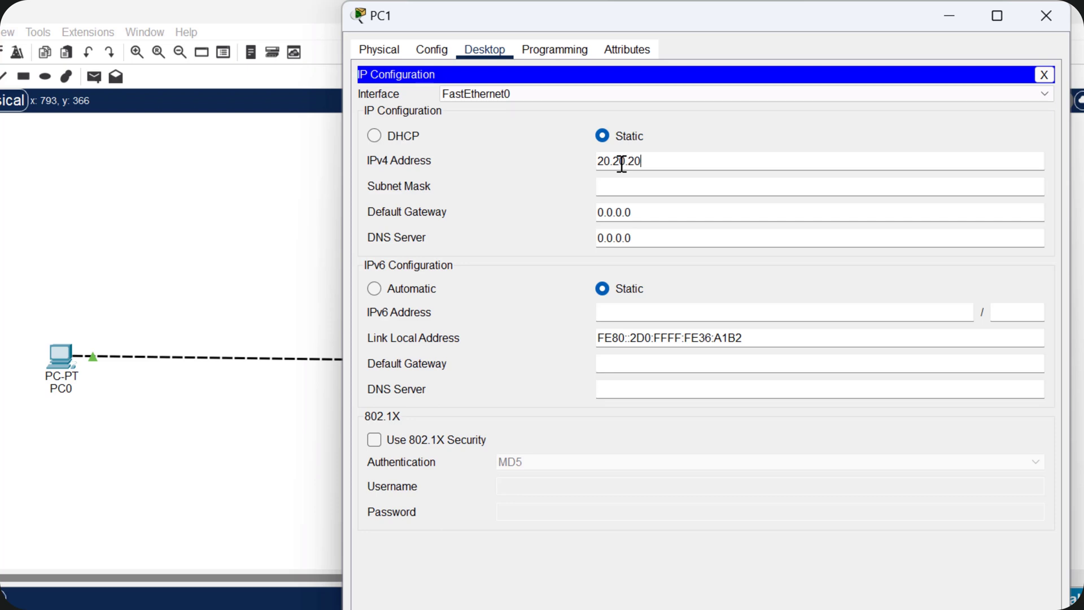
{"action": "left_click", "coordinate": [638, 186]}
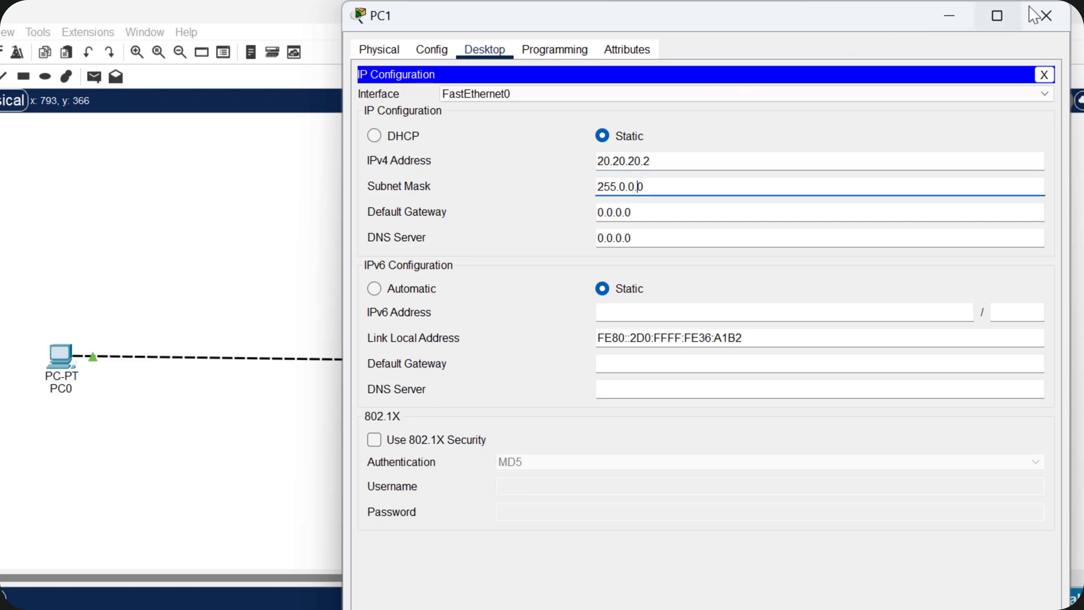
{"action": "left_click", "coordinate": [1046, 16]}
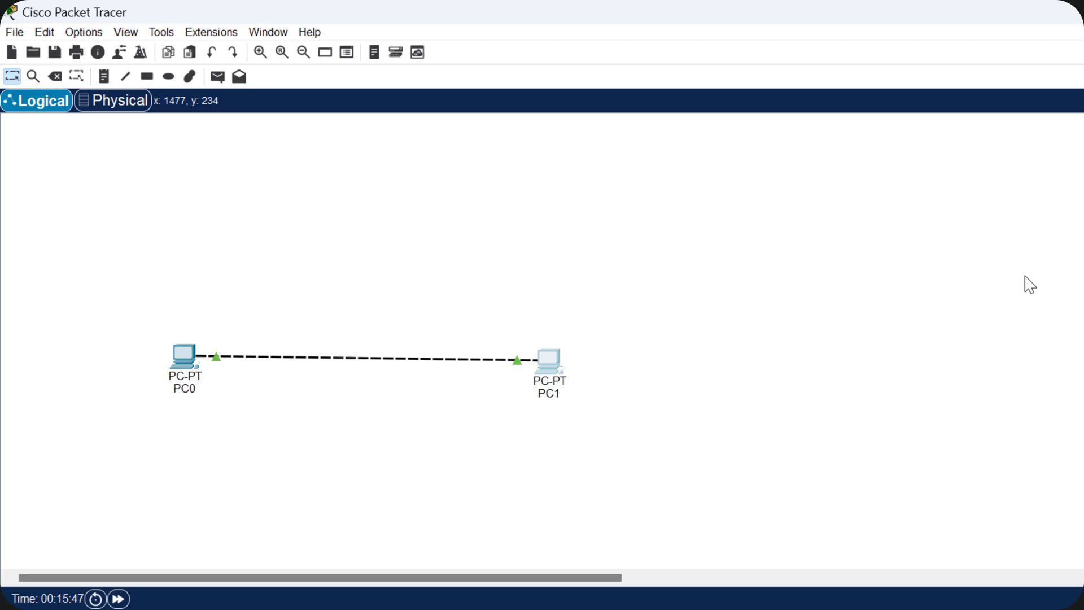
Relabel PC0 as 20.20.20.1 and PC1 as 20.20.20.2 on the workspace.
{"action": "left_click", "coordinate": [193, 395]}
{"action": "double_click", "coordinate": [203, 389]}
{"action": "type", "text": "20.20.20.1"}
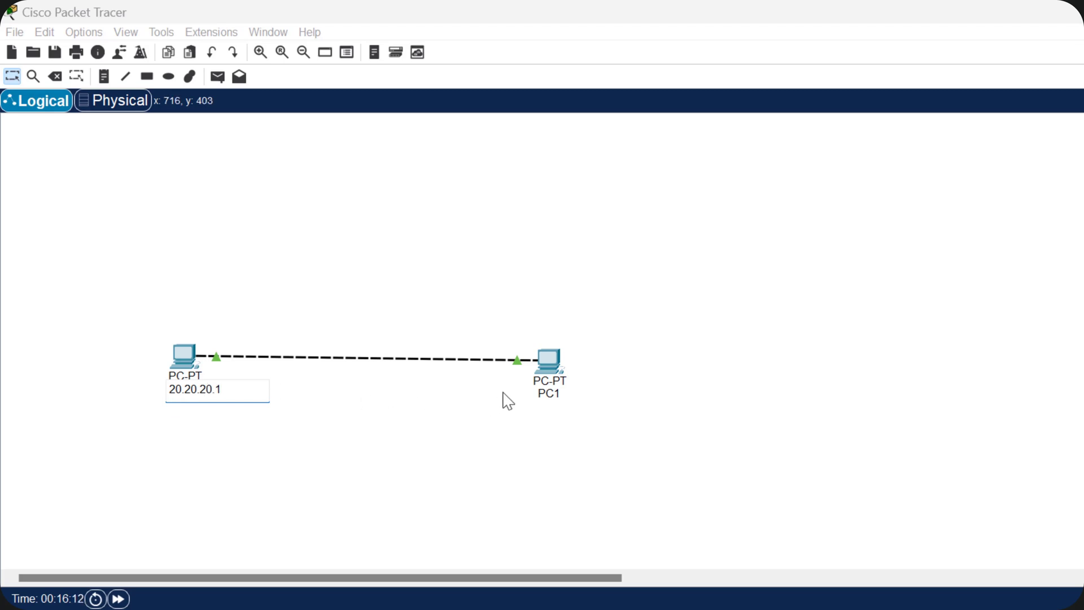
{"action": "left_click", "coordinate": [550, 394]}
{"action": "double_click", "coordinate": [551, 394]}
{"action": "type", "text": "20.2"}
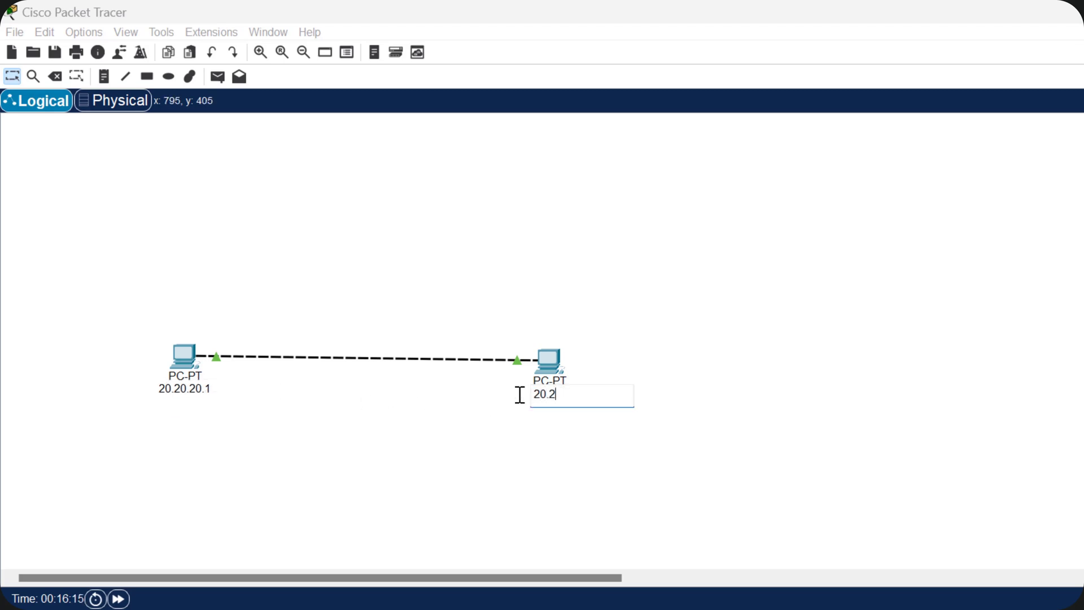
{"action": "type", "text": "0.20.2"}
{"action": "key", "text": "Return"}
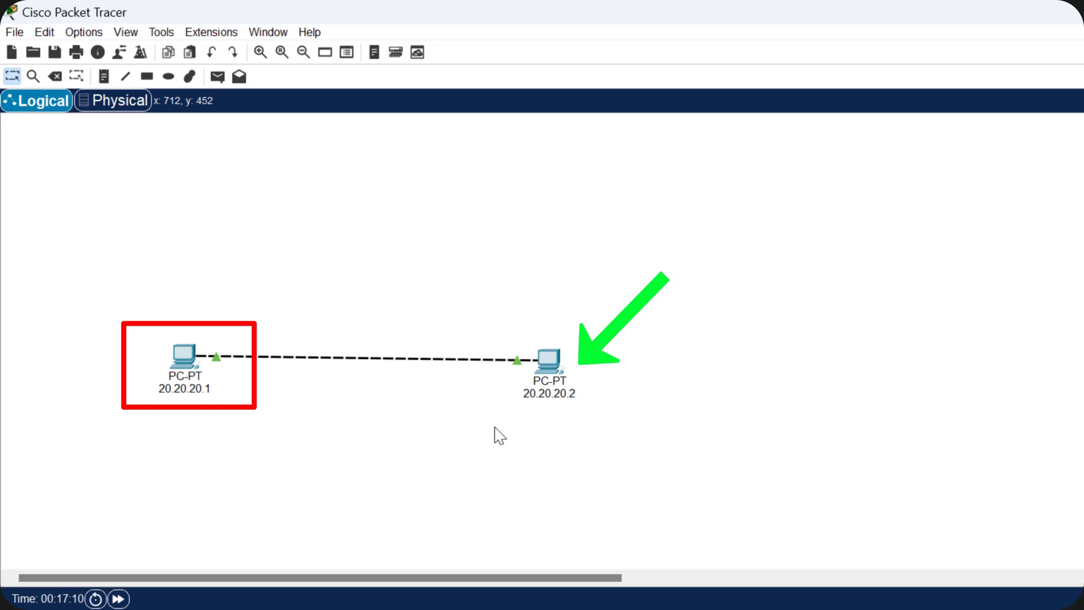
In PC 20.20.20.1's Command Prompt, enter the command 'ping 20.20.20.2'.
{"action": "left_click", "coordinate": [186, 361]}
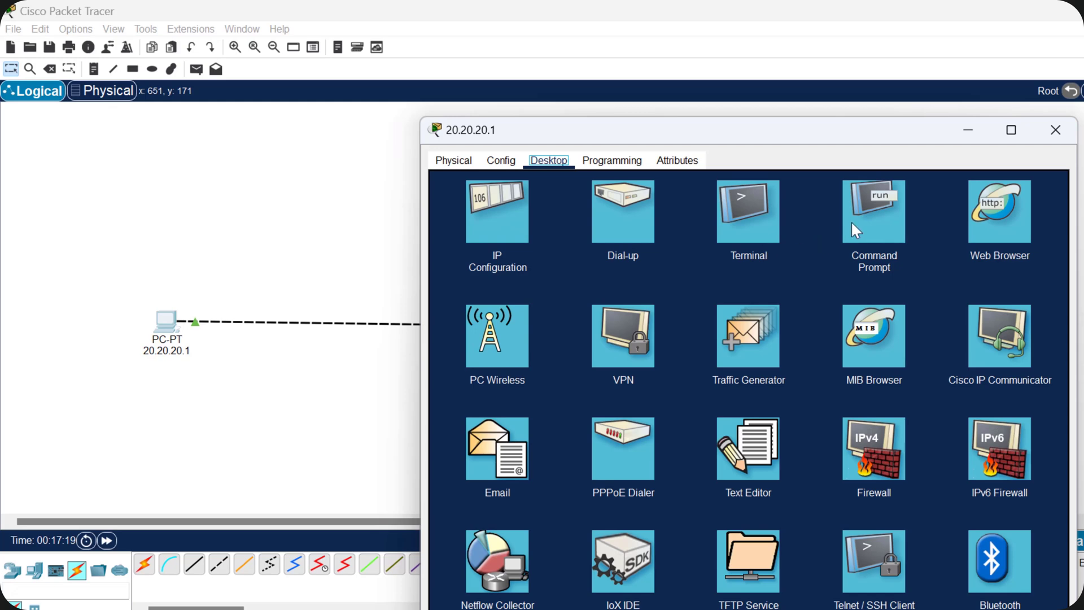
{"action": "left_click", "coordinate": [851, 222]}
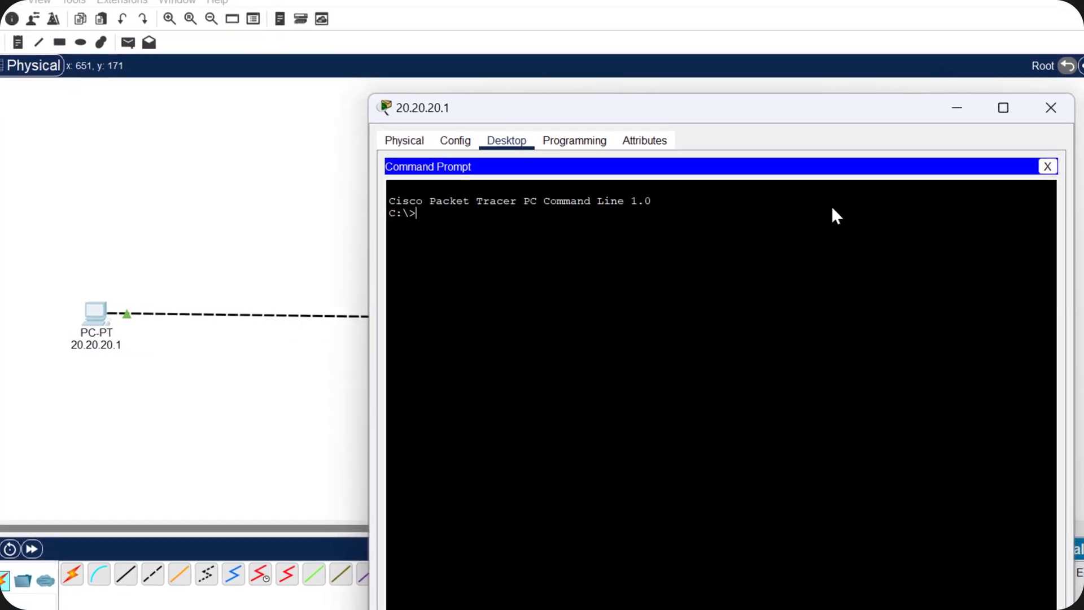
{"action": "type", "text": "ping 20"}
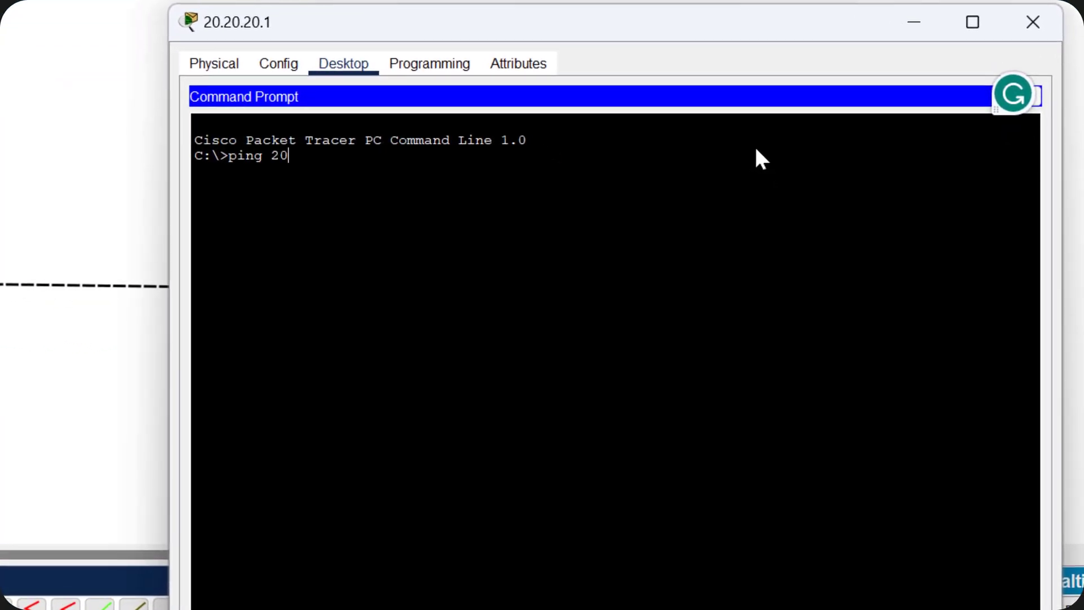
{"action": "type", "text": ".20.20.2"}
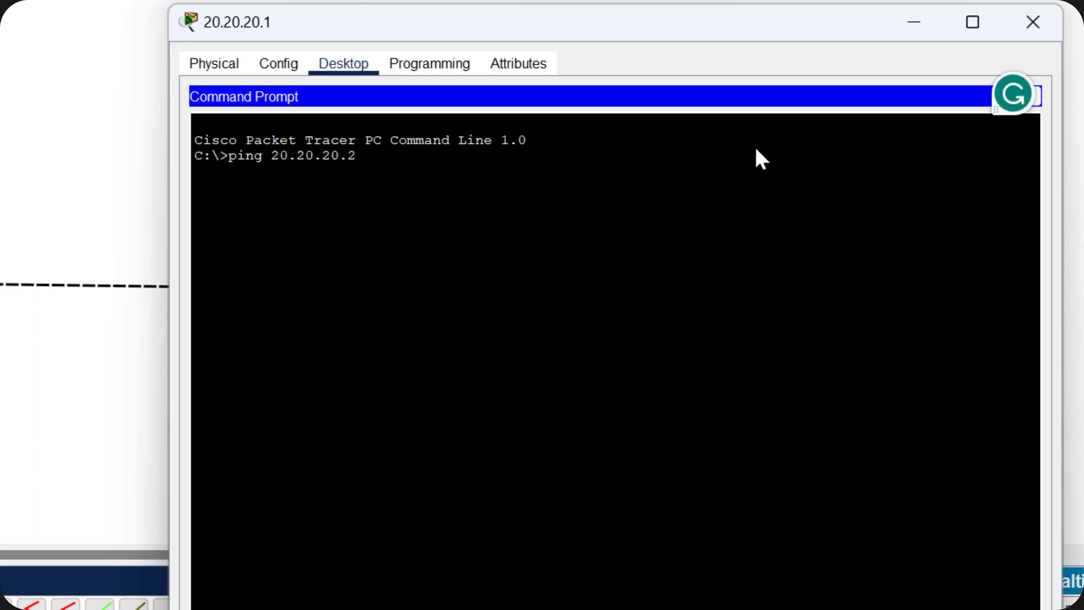